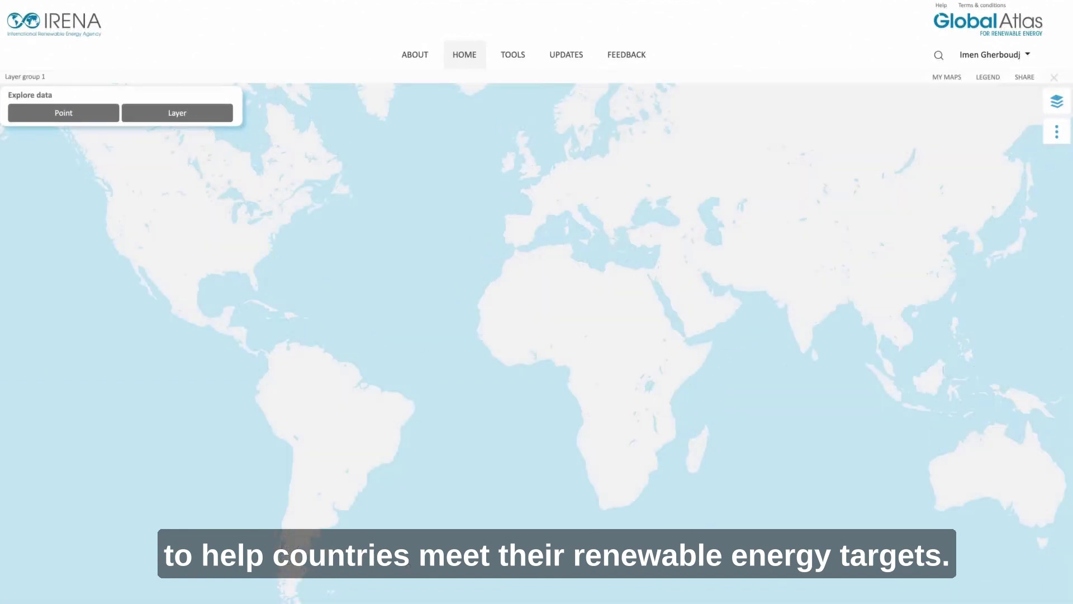
Search for the 'Global suitability index for rainfed sugarcane, low input' dataset and add it to the map
{"action": "left_click", "coordinate": [183, 114]}
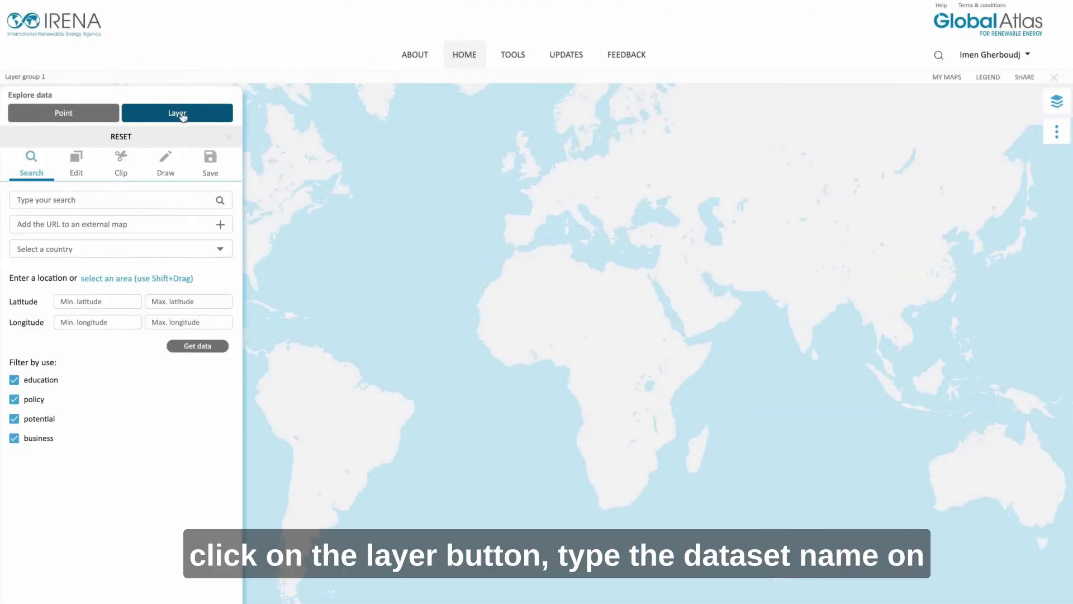
{"action": "left_click", "coordinate": [53, 202]}
{"action": "type", "text": "Global suitability index for rainfed sugarcane, low input"}
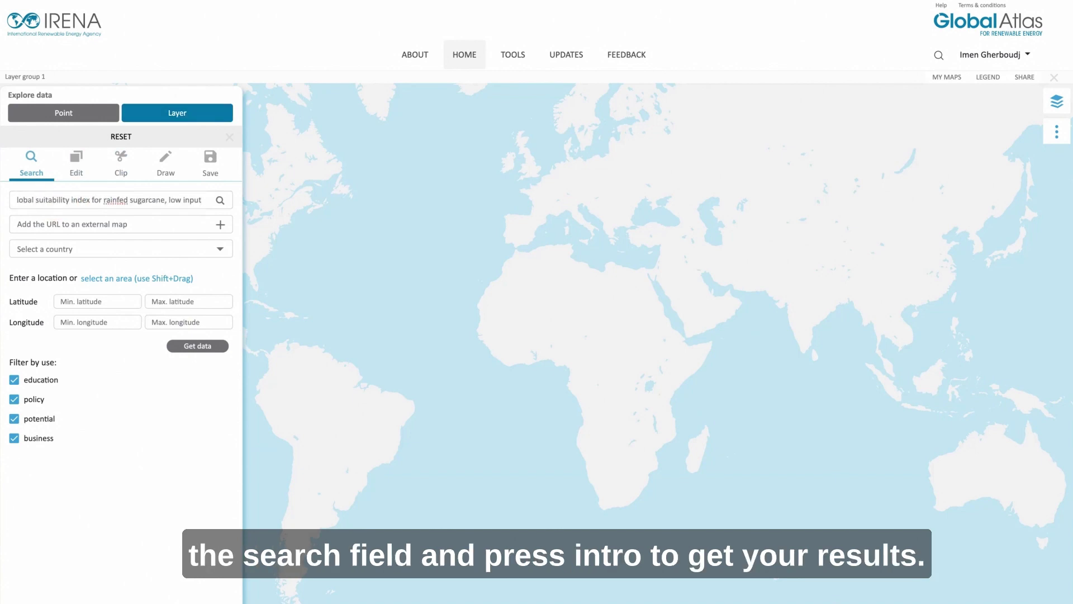
{"action": "key", "text": "Return"}
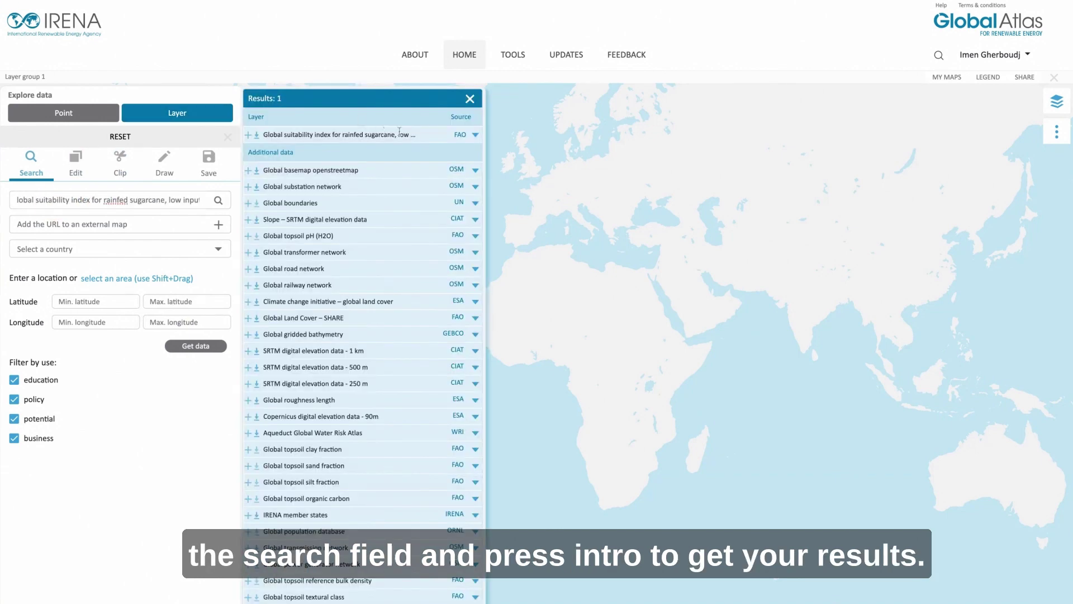
{"action": "left_click", "coordinate": [476, 136]}
{"action": "left_click", "coordinate": [402, 163]}
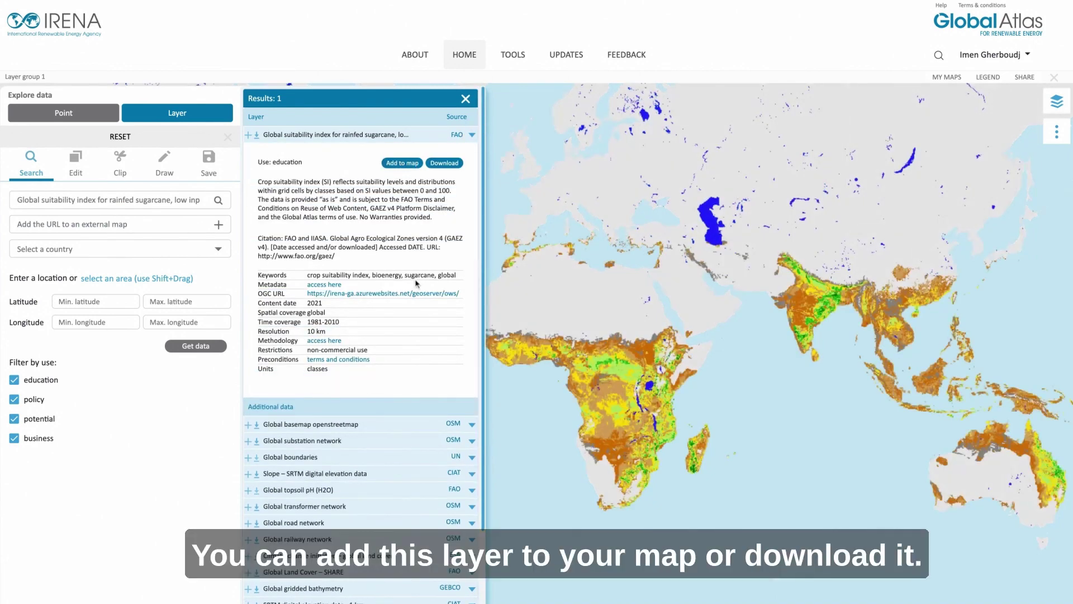
{"action": "left_click", "coordinate": [468, 103]}
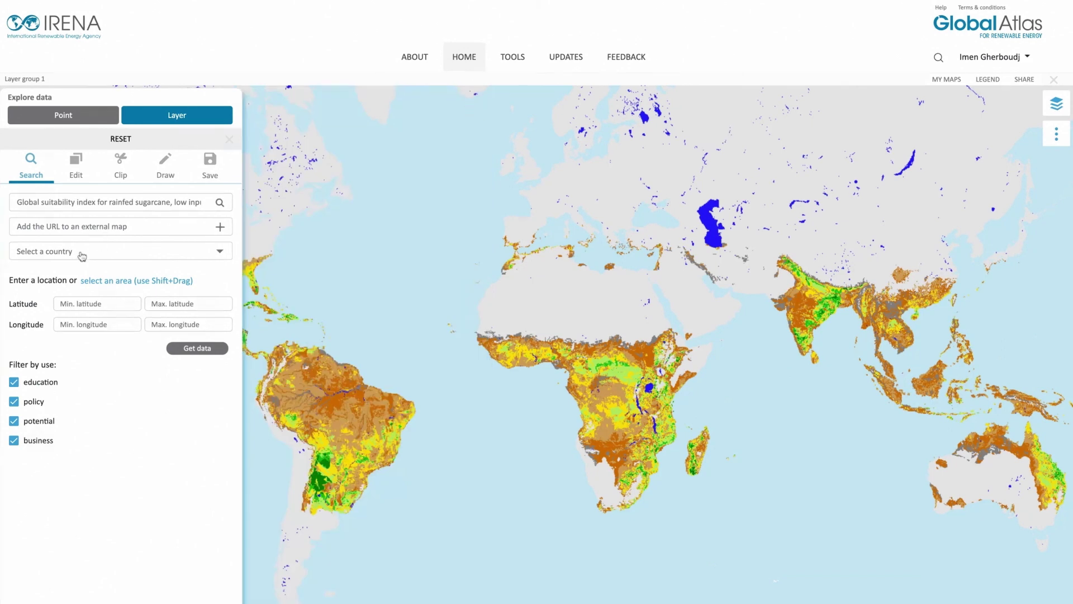
Search for the Global 150GWh pumped hydropower storage (18h) dataset and add it to the map
{"action": "triple_click", "coordinate": [115, 202]}
{"action": "type", "text": "Global 150GWh pumped hydropower storage (18h)"}
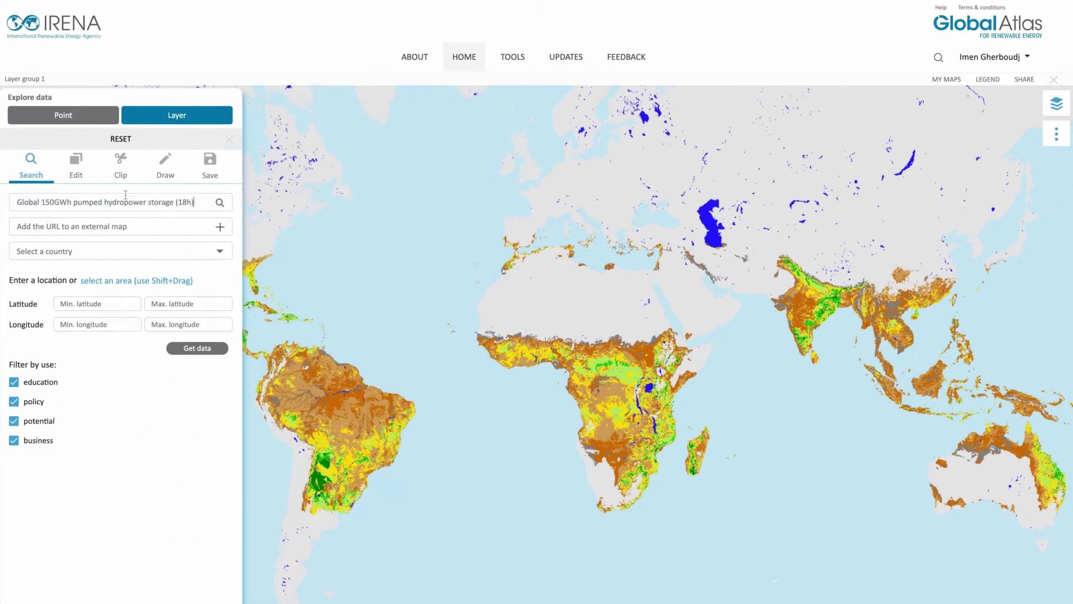
{"action": "key", "text": "Return"}
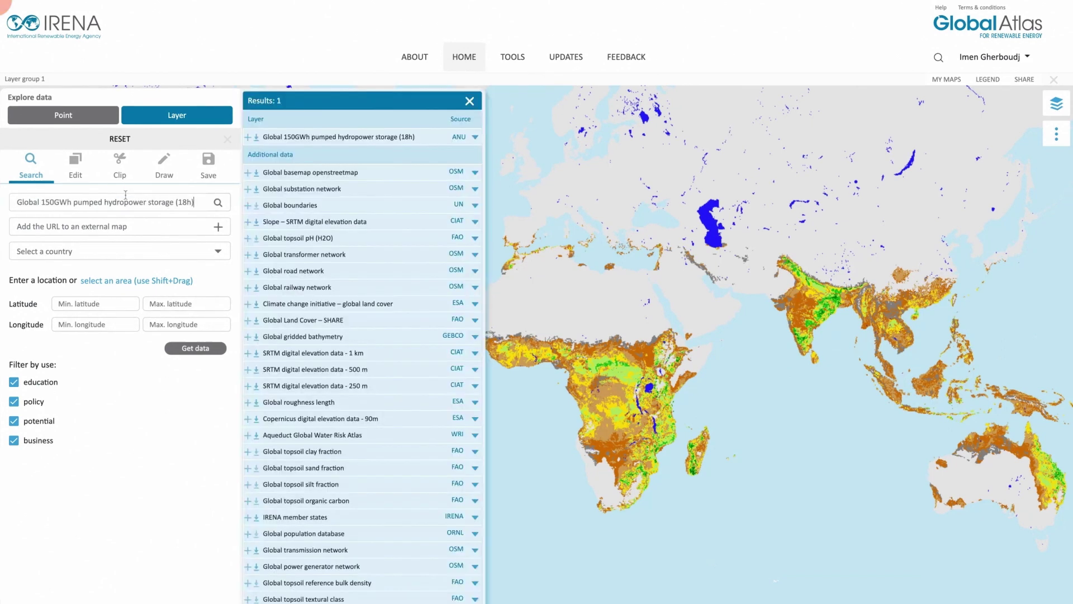
{"action": "left_click", "coordinate": [476, 138]}
{"action": "left_click", "coordinate": [400, 166]}
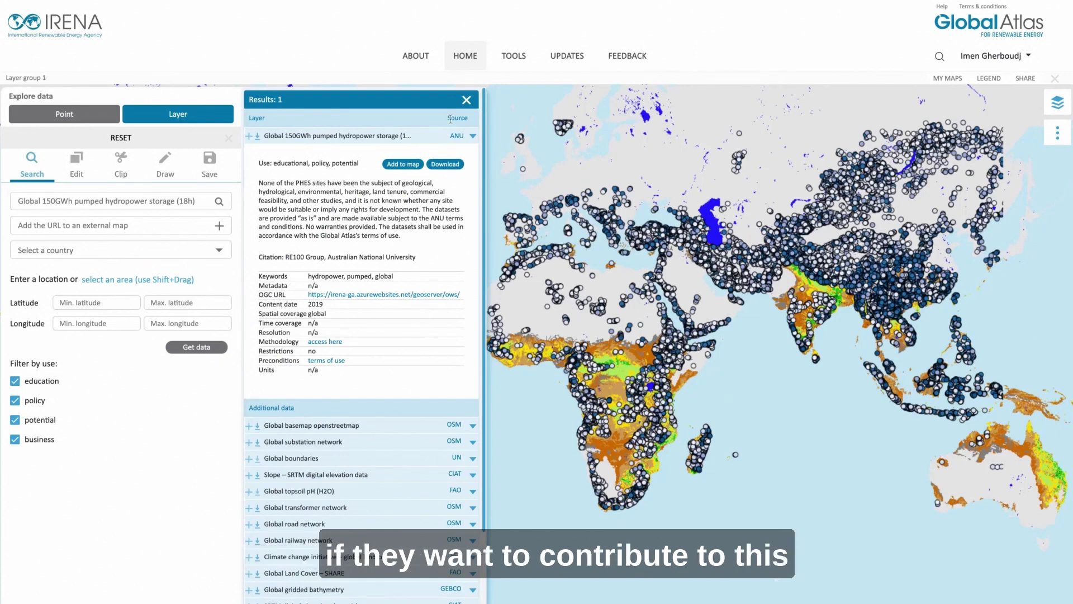
{"action": "left_click", "coordinate": [467, 100]}
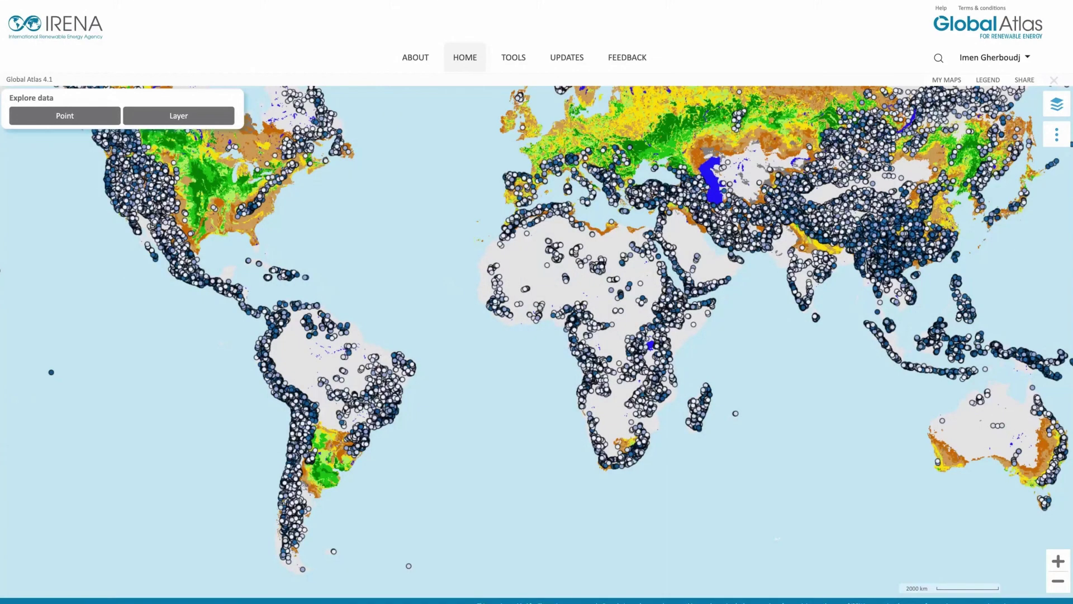
Open the Multipoint Info Picker and sample a point in West Africa
{"action": "left_click", "coordinate": [1056, 135]}
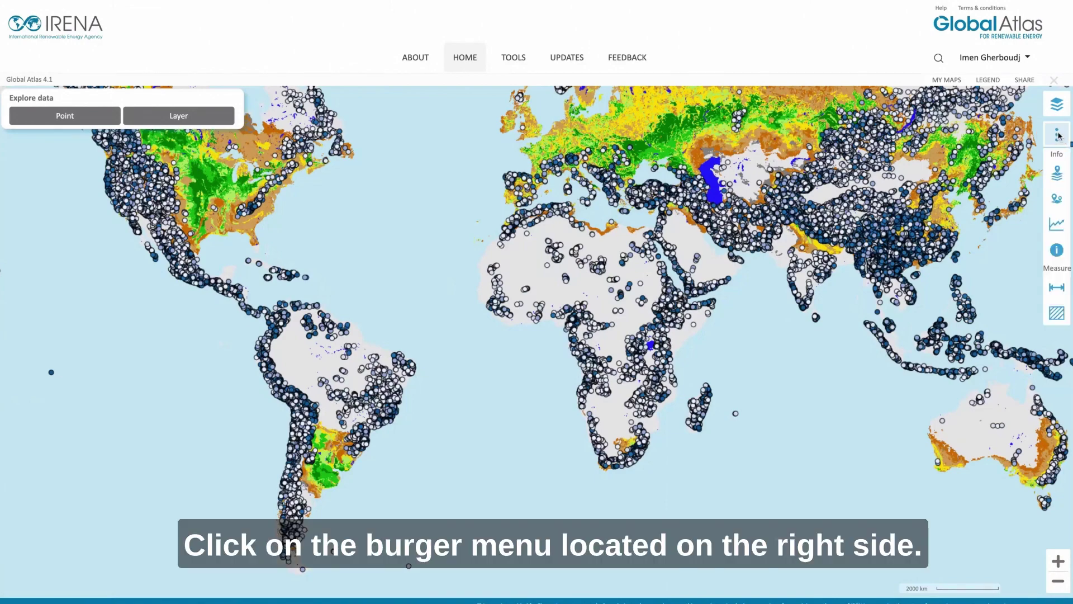
{"action": "left_click", "coordinate": [1057, 199]}
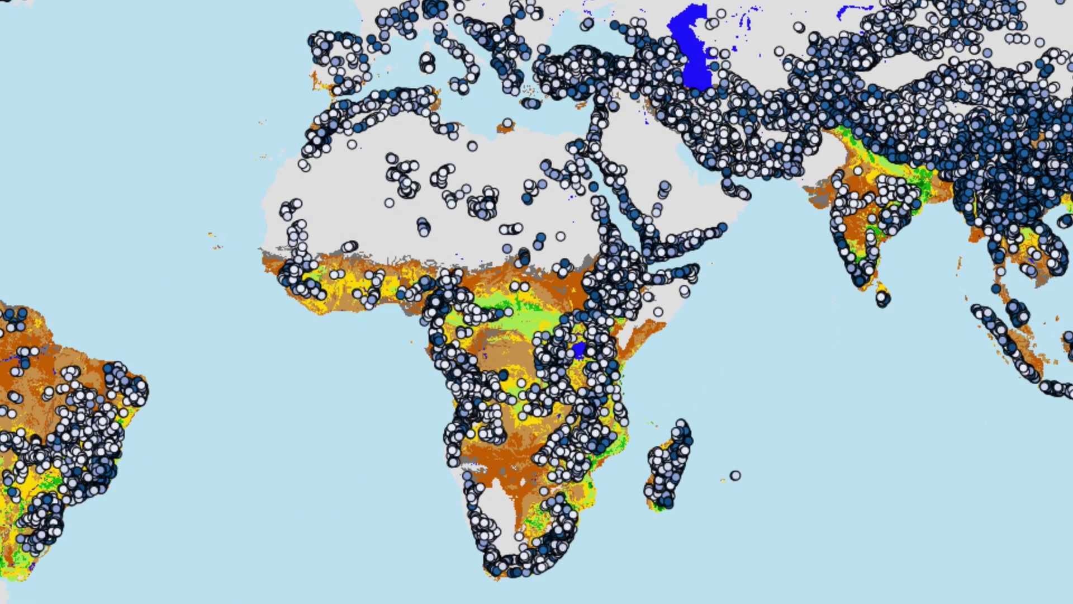
{"action": "left_click", "coordinate": [334, 291]}
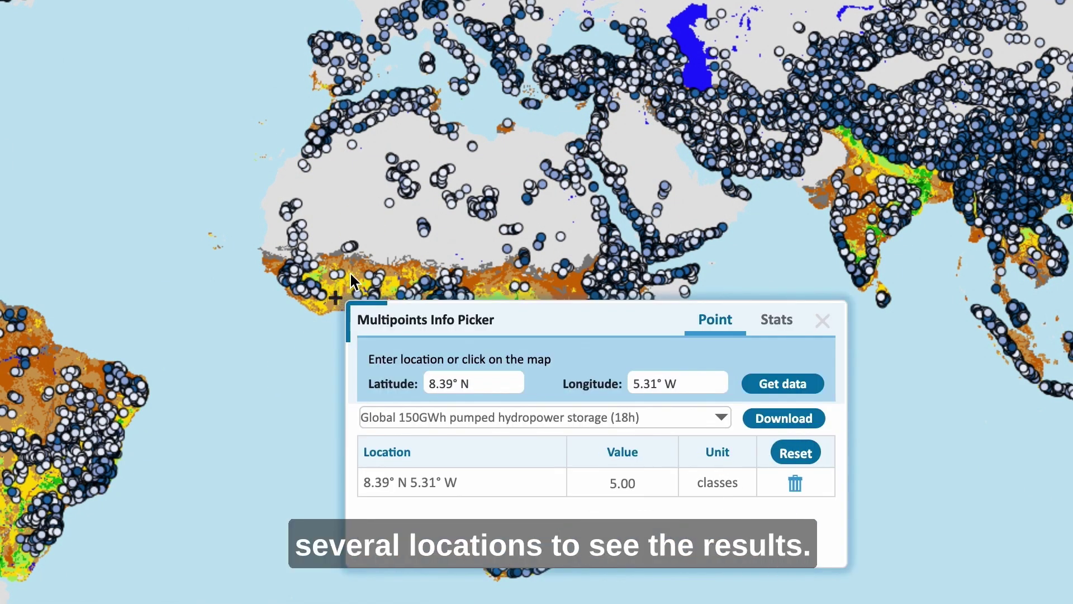
Sample sugarcane suitability at two more locations, then switch the picker to the hydropower storage layer
{"action": "left_click", "coordinate": [380, 424]}
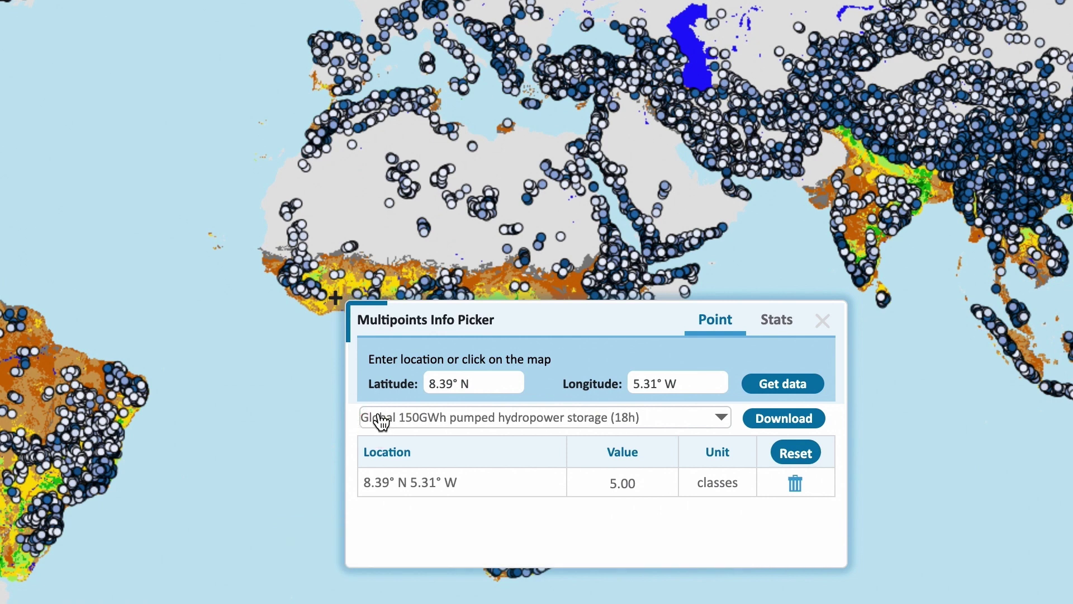
{"action": "left_click", "coordinate": [398, 436]}
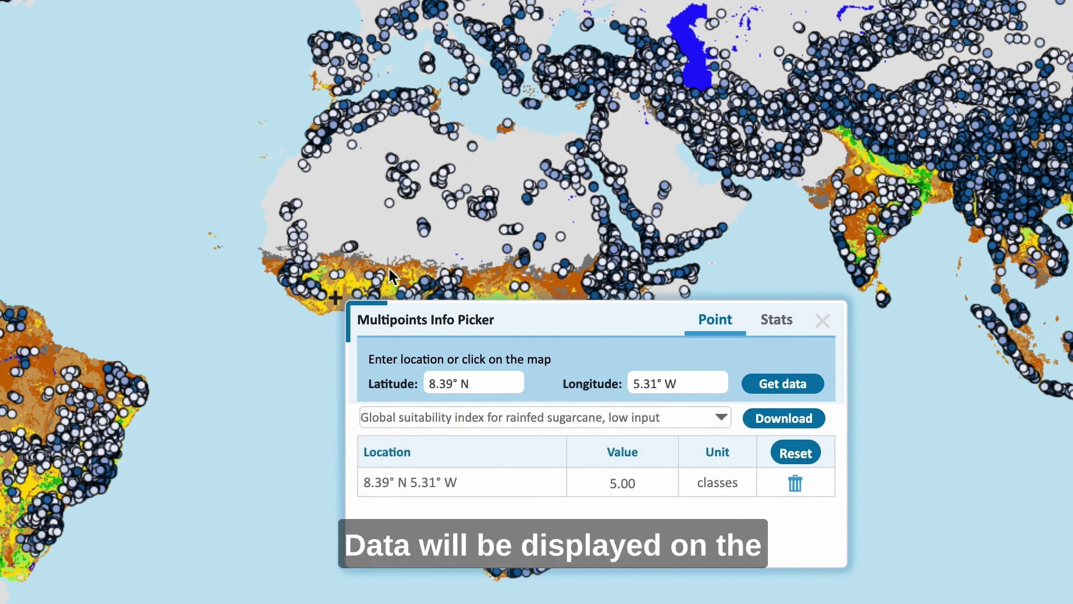
{"action": "left_click", "coordinate": [361, 263]}
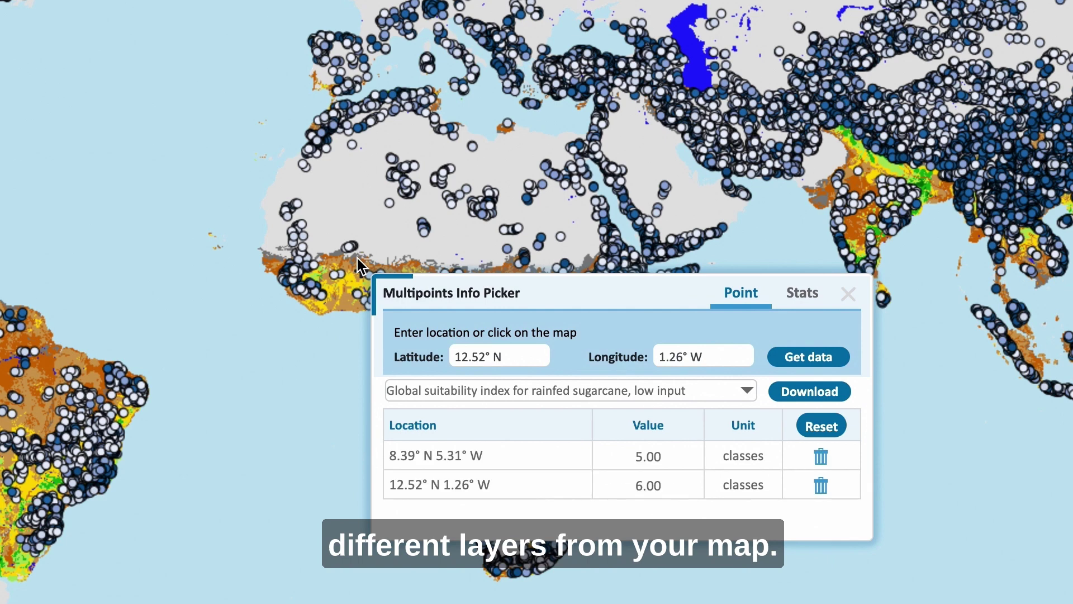
{"action": "left_click", "coordinate": [343, 293]}
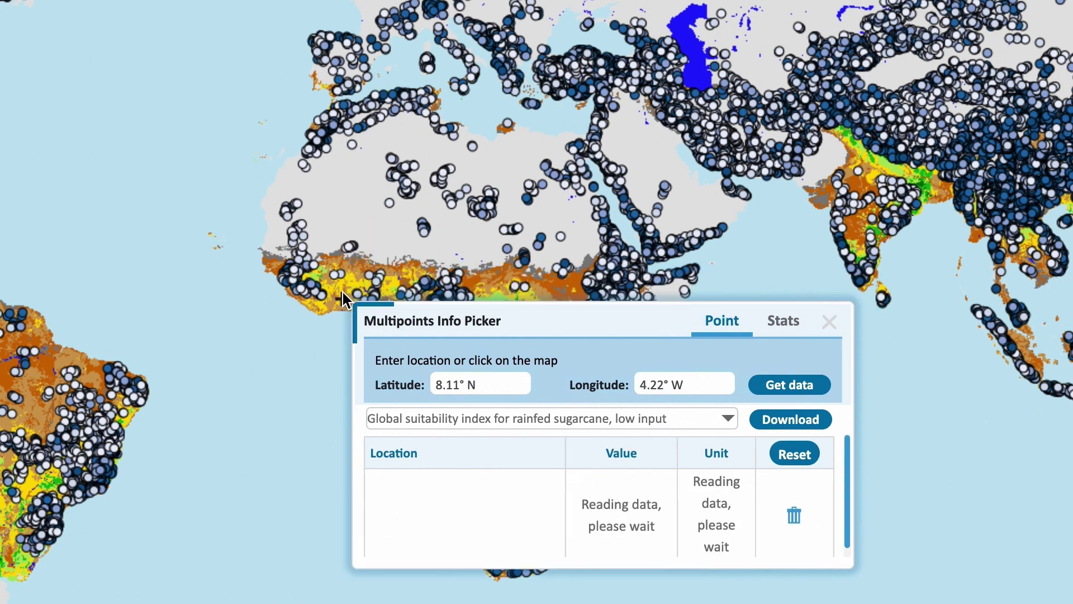
{"action": "left_click", "coordinate": [419, 420]}
{"action": "left_click", "coordinate": [450, 474]}
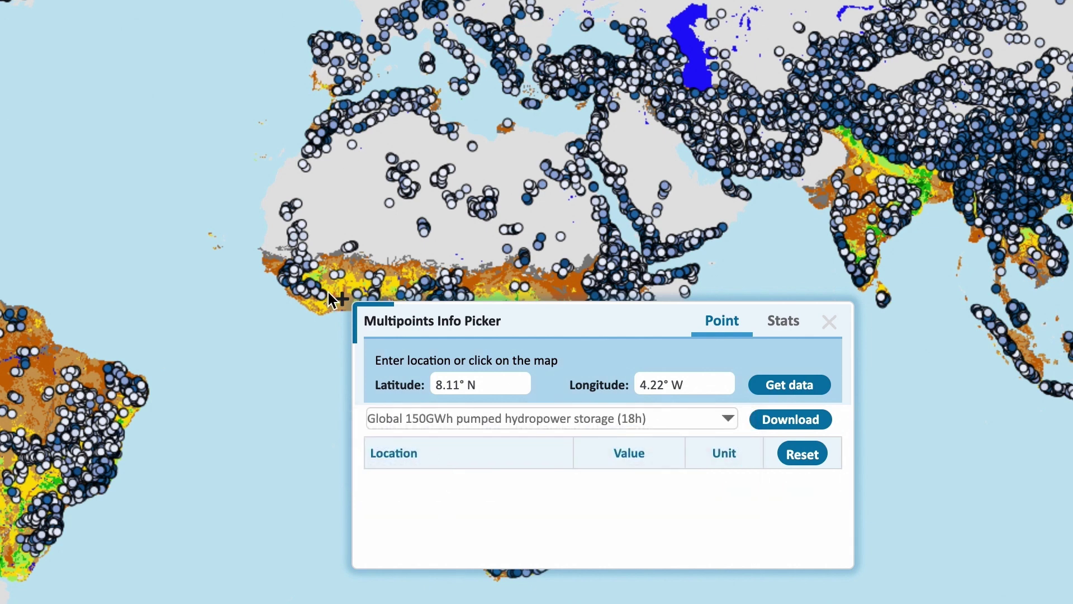
Sample two hydropower storage sites in West Africa and review the first site's attributes
{"action": "left_click", "coordinate": [296, 274]}
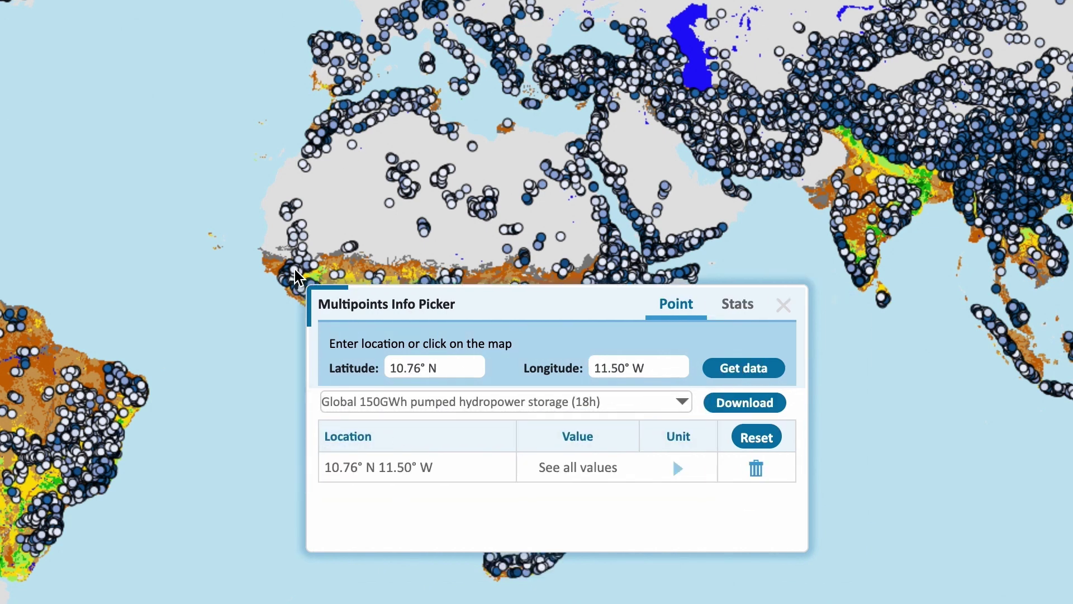
{"action": "left_click", "coordinate": [296, 243]}
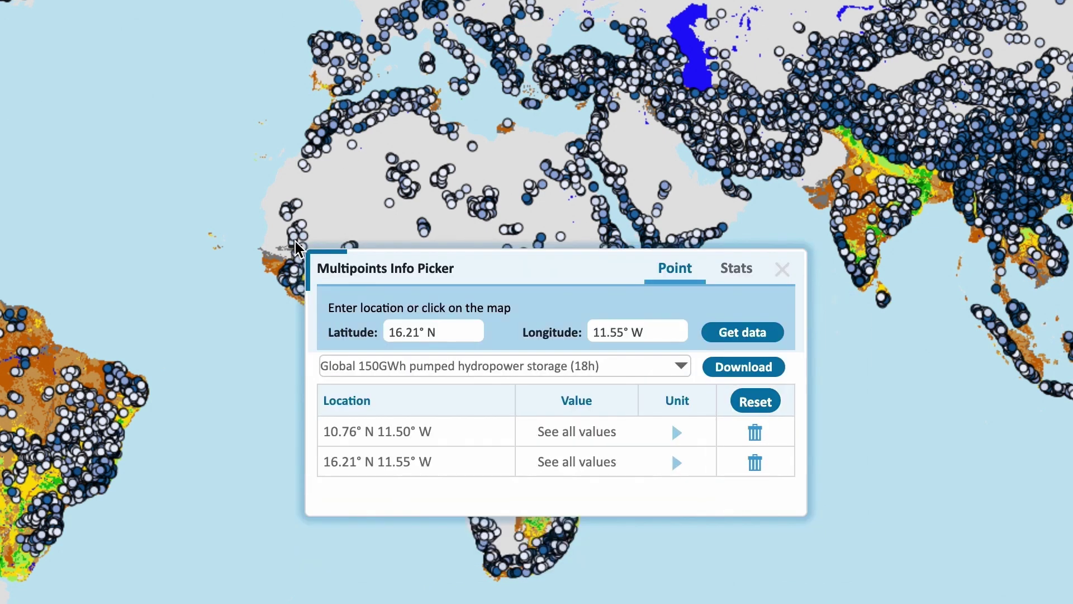
{"action": "left_click", "coordinate": [677, 432]}
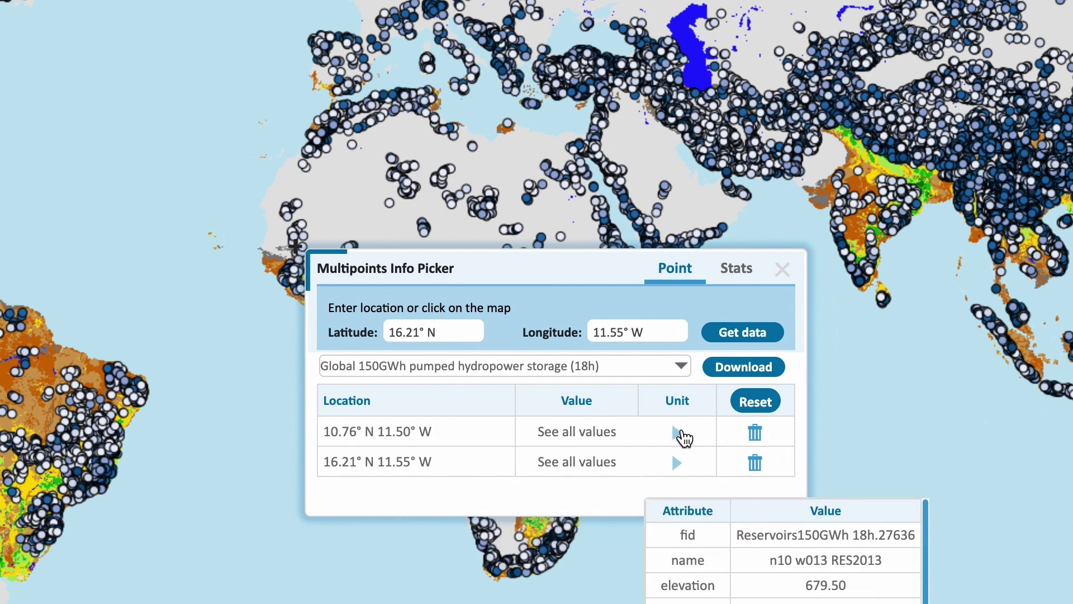
{"action": "left_click", "coordinate": [679, 432]}
Delete both hydropower samples, then clear the sugarcane suitability samples as well
{"action": "left_click", "coordinate": [755, 462]}
{"action": "left_click", "coordinate": [756, 402]}
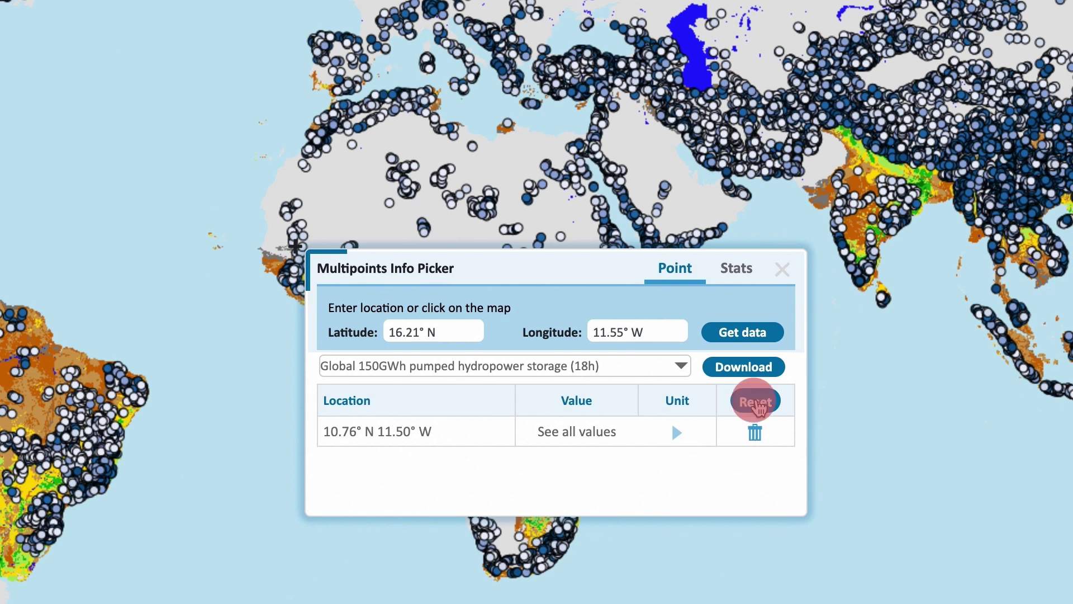
{"action": "left_click", "coordinate": [596, 370]}
{"action": "left_click", "coordinate": [587, 382]}
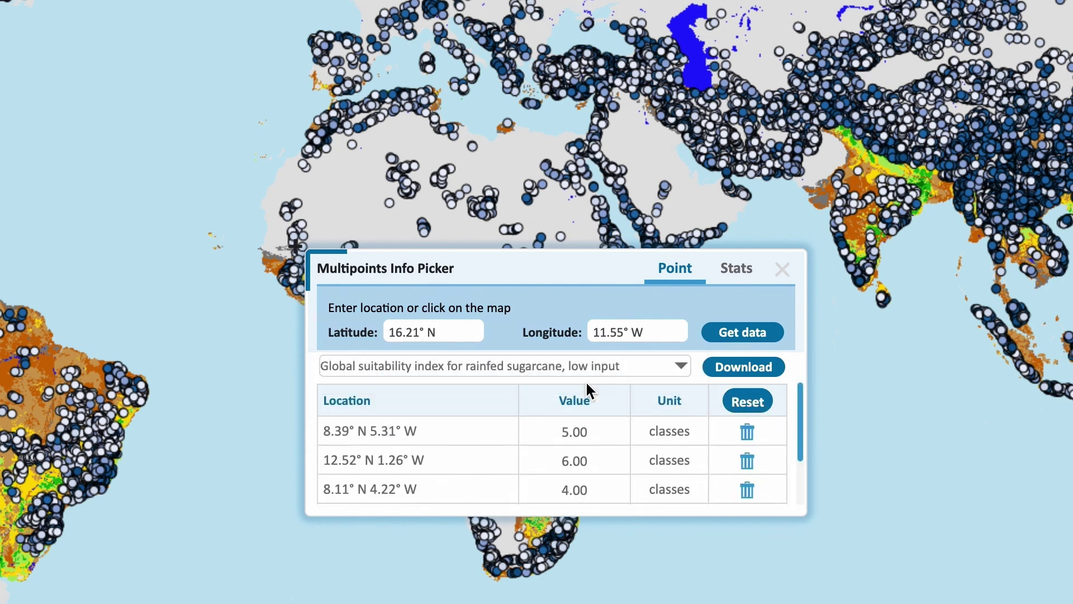
{"action": "left_click", "coordinate": [752, 434]}
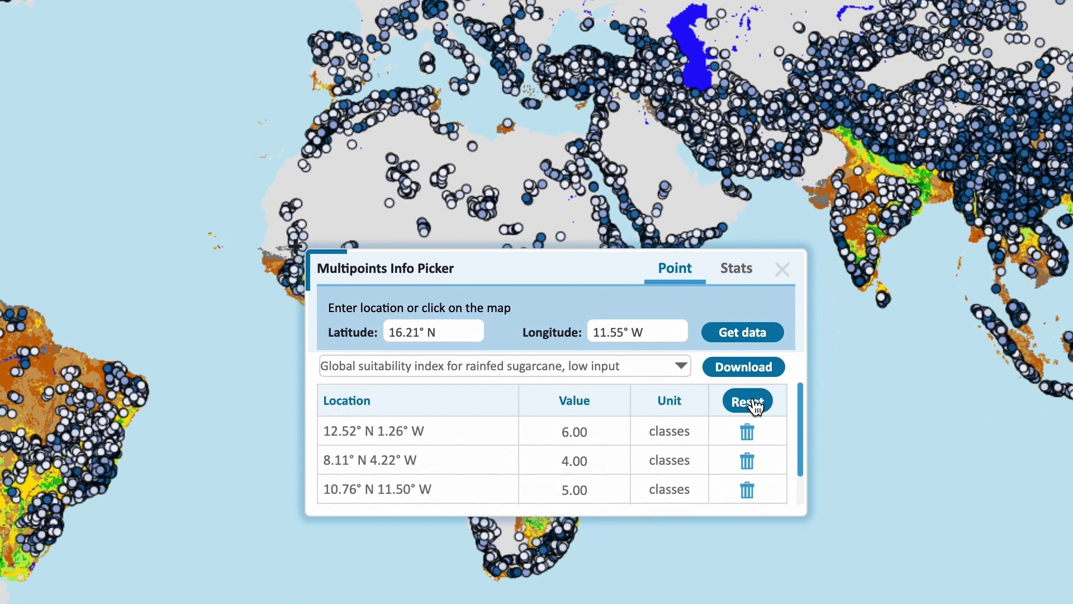
{"action": "left_click", "coordinate": [751, 401]}
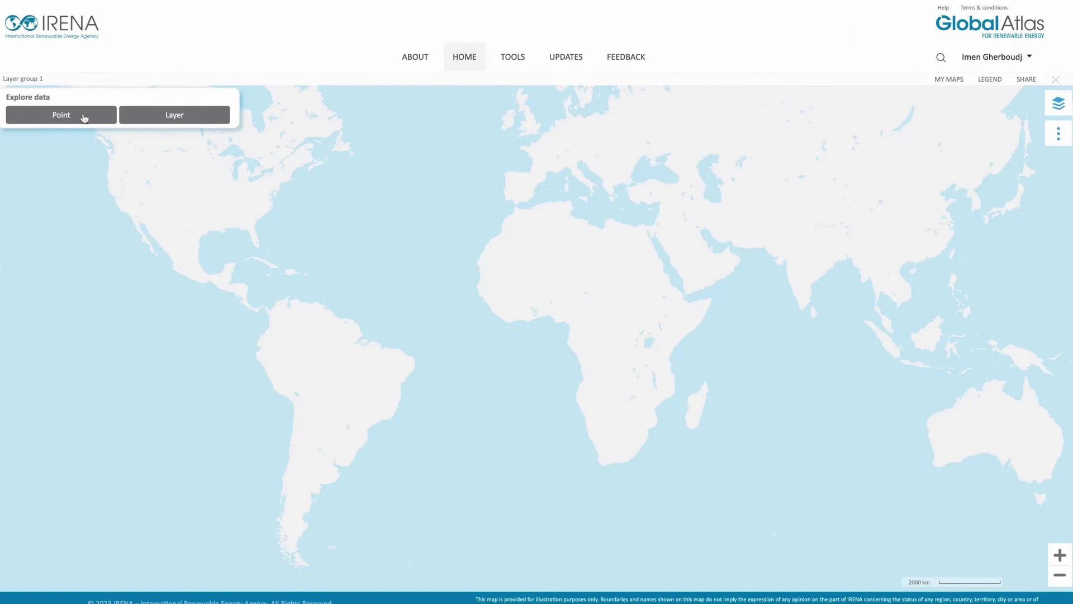
Query Solar data at a Saharan point in Adrar, Mauritania, and open its irradiation components chart
{"action": "left_click", "coordinate": [83, 116]}
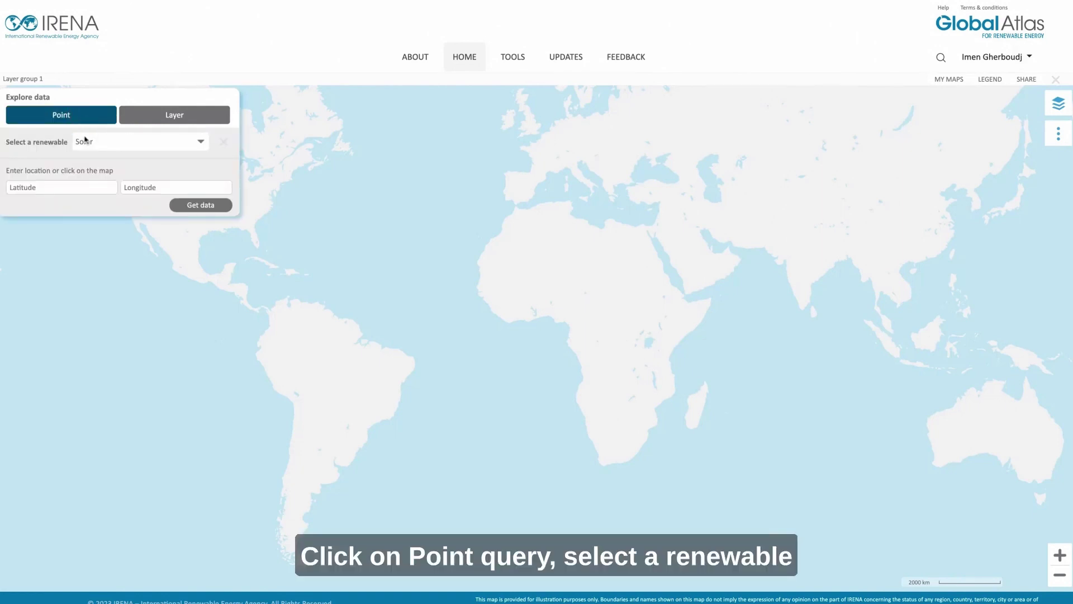
{"action": "left_click", "coordinate": [131, 146]}
{"action": "left_click", "coordinate": [131, 146]}
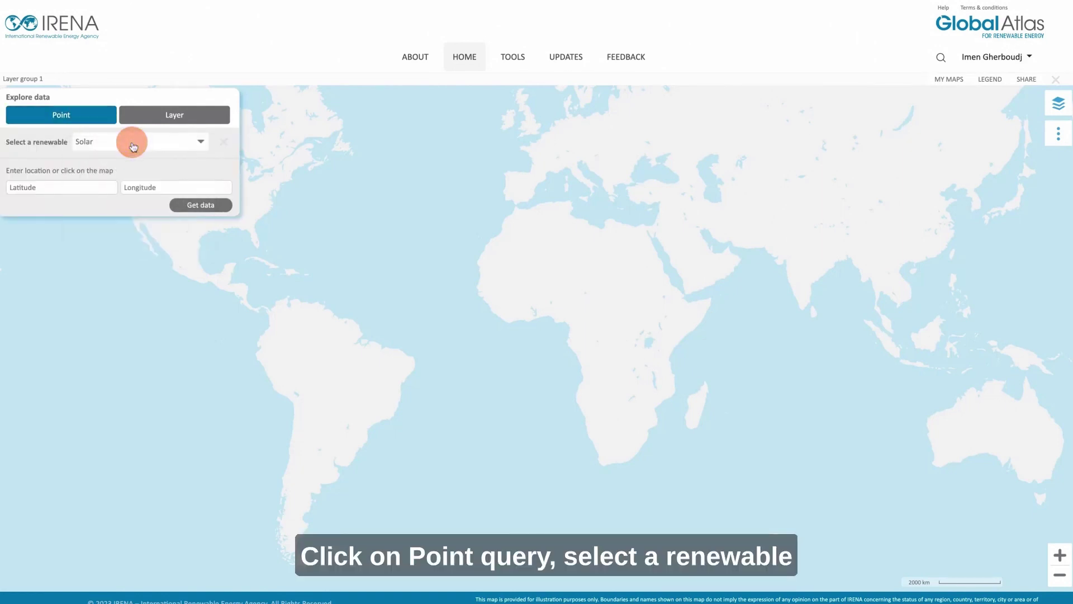
{"action": "left_click", "coordinate": [512, 254]}
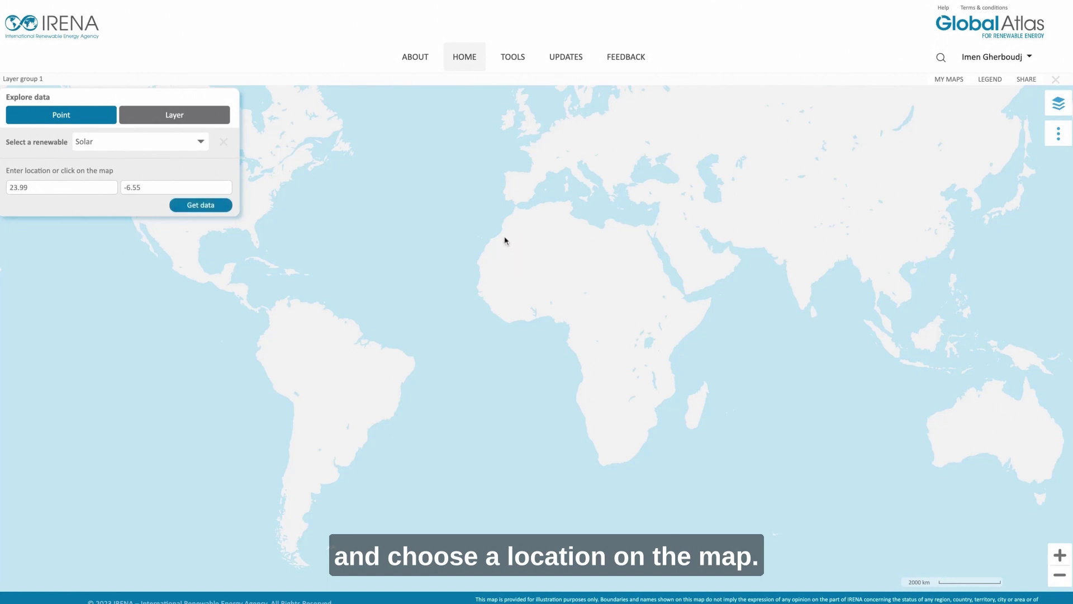
{"action": "left_click", "coordinate": [211, 211]}
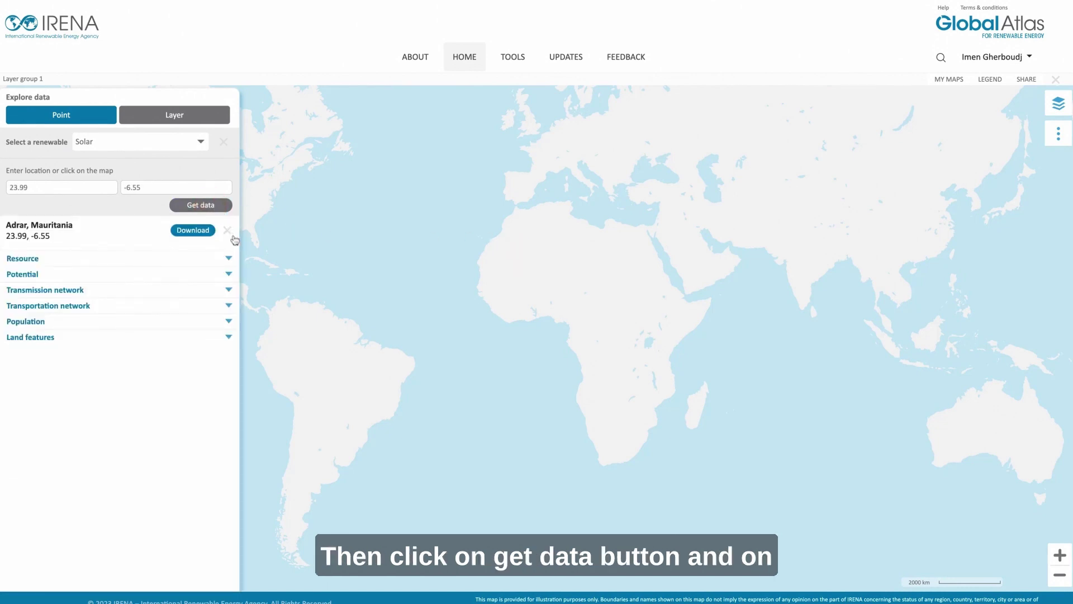
{"action": "left_click", "coordinate": [233, 259]}
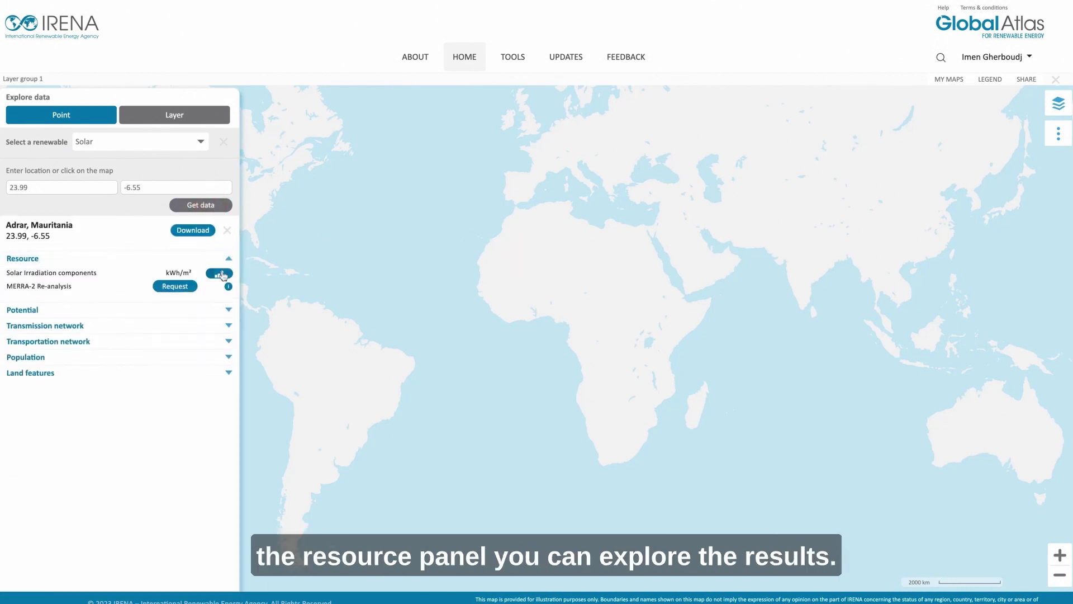
{"action": "left_click", "coordinate": [224, 273]}
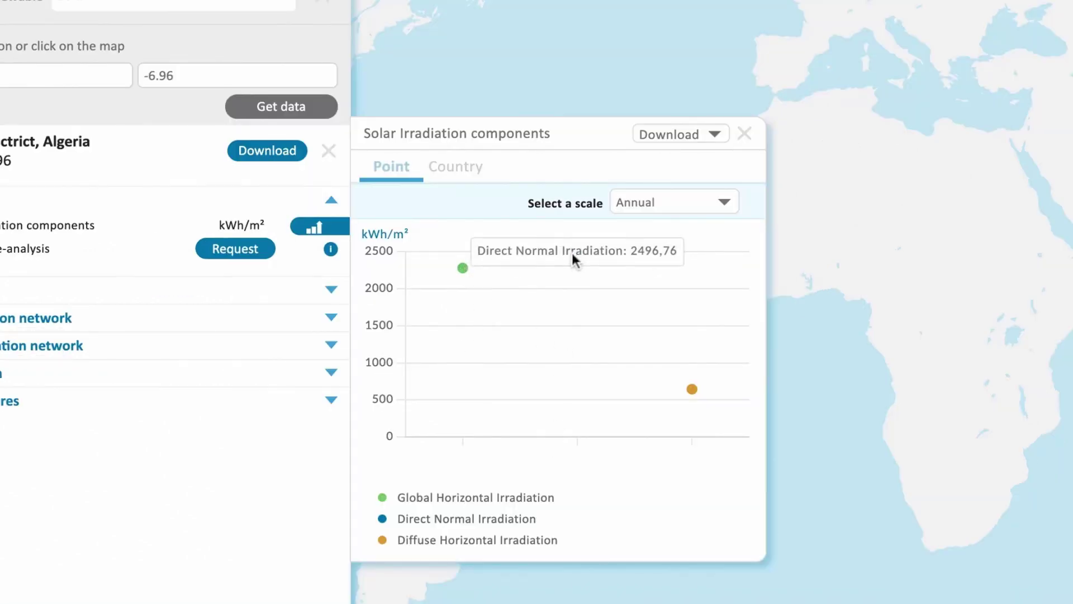
Show the irradiation chart monthly with Direct Normal and Diffuse series added, and view download formats
{"action": "left_click", "coordinate": [653, 206]}
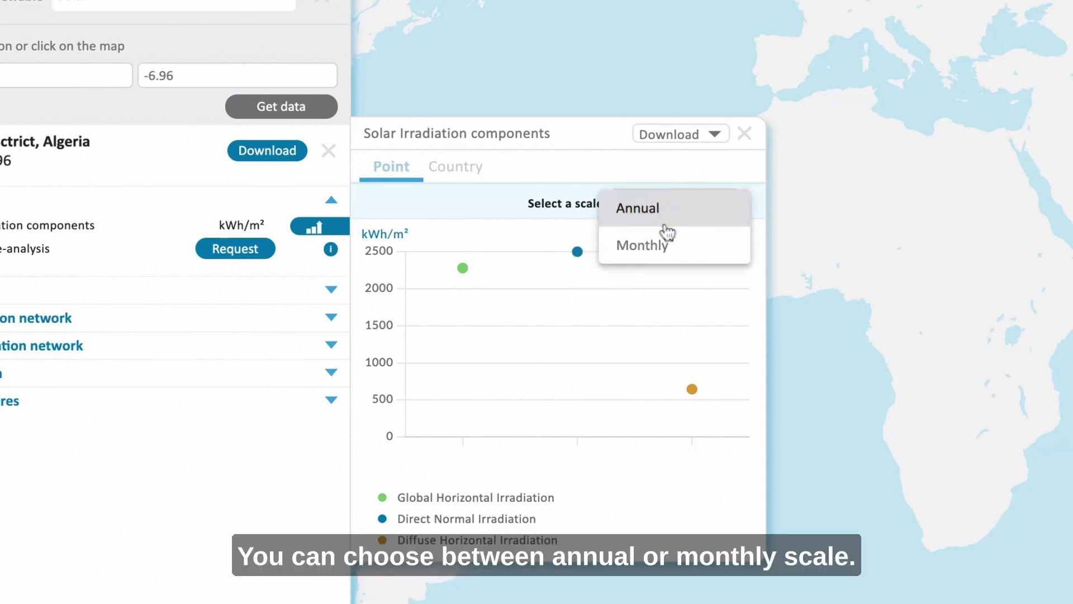
{"action": "left_click", "coordinate": [670, 252]}
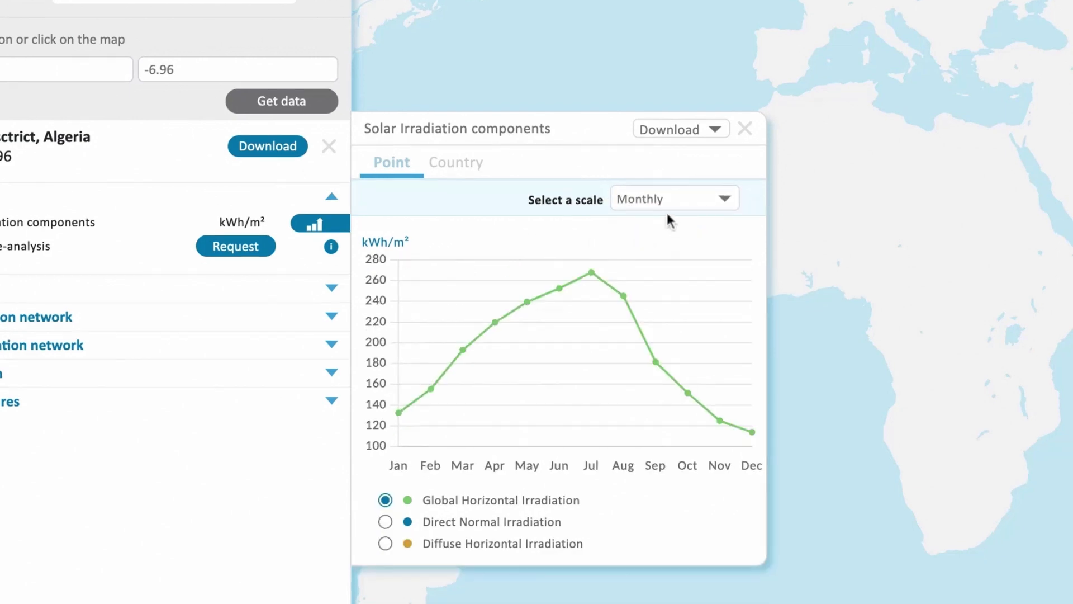
{"action": "left_click", "coordinate": [385, 522]}
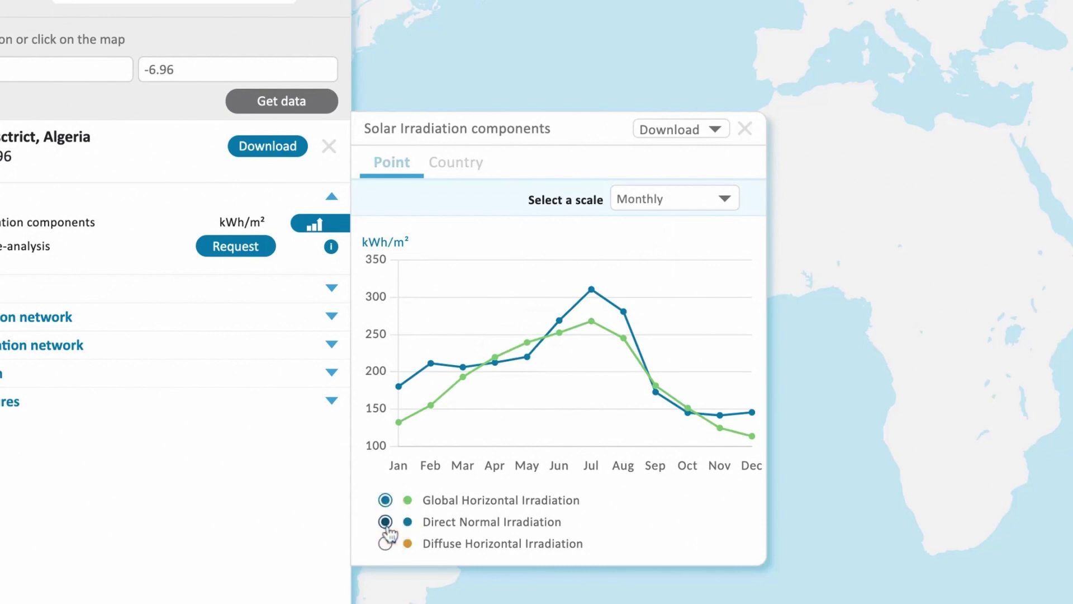
{"action": "left_click", "coordinate": [386, 545]}
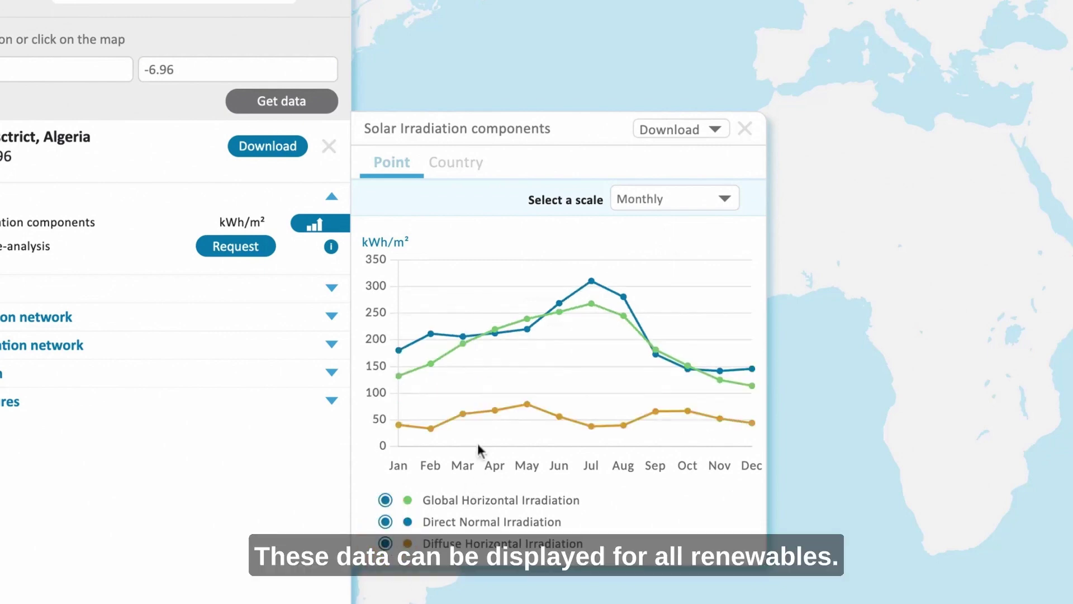
{"action": "mouse_move", "coordinate": [497, 340]}
{"action": "mouse_move", "coordinate": [592, 282]}
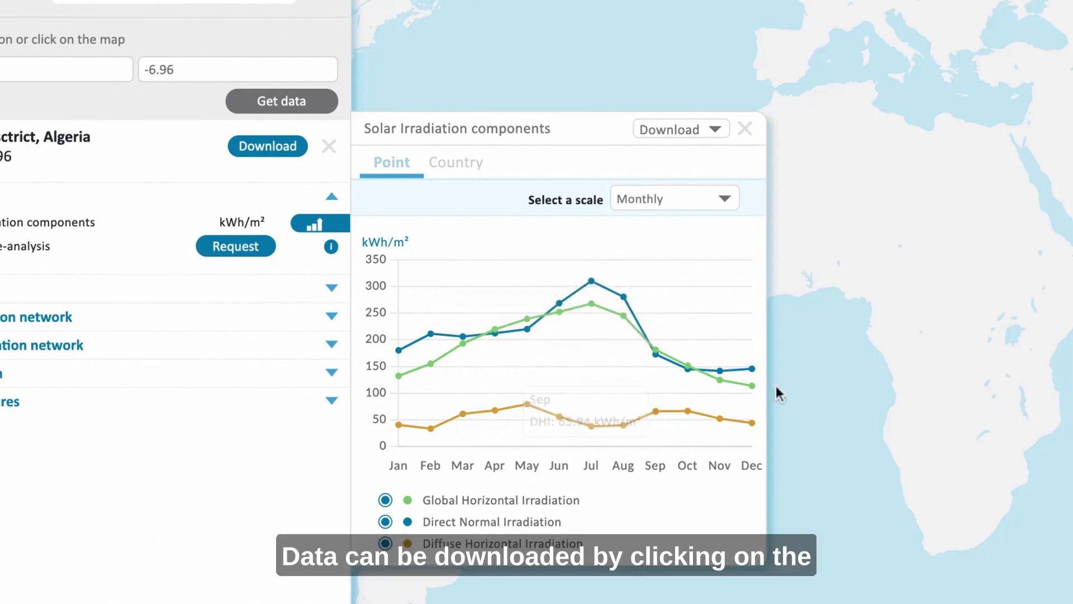
{"action": "left_click", "coordinate": [716, 129]}
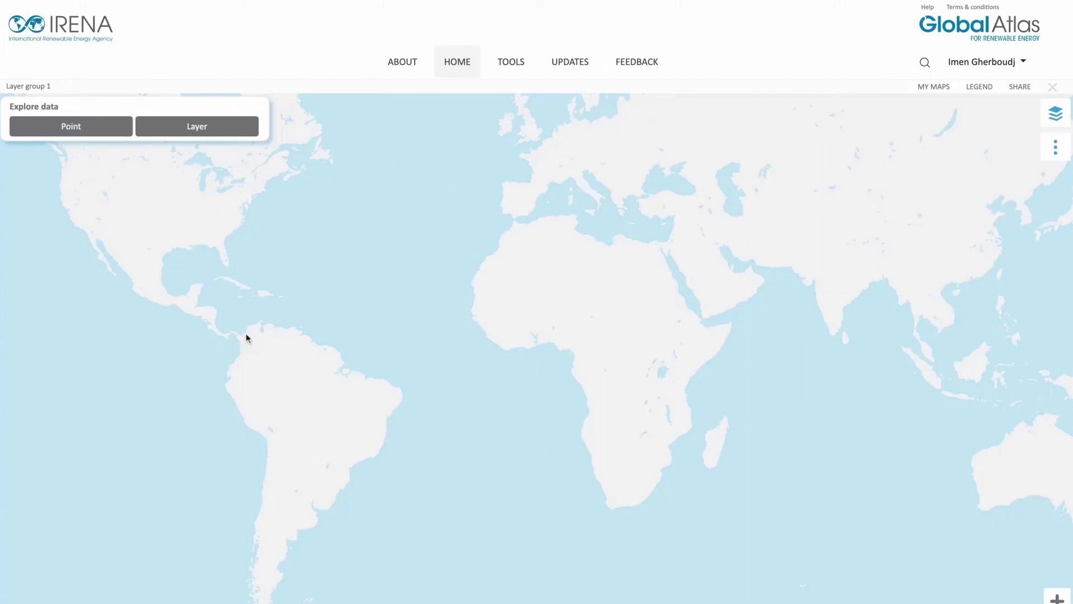
Query Solar at a point in Tinduf District, Algeria, and show country-wide irradiation box plots
{"action": "left_click", "coordinate": [84, 129]}
{"action": "left_click", "coordinate": [142, 159]}
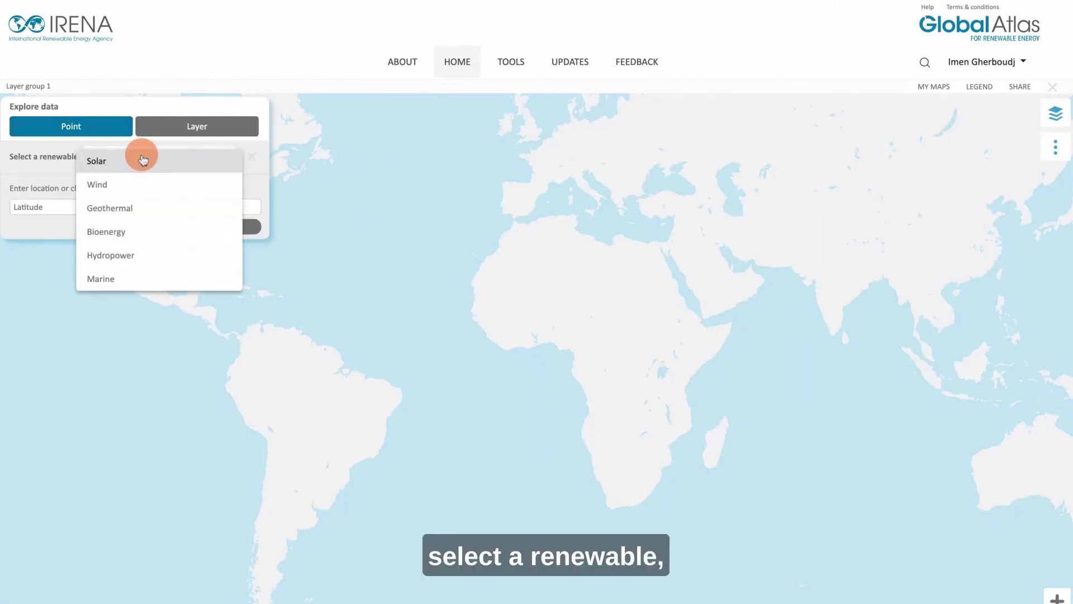
{"action": "left_click", "coordinate": [141, 161]}
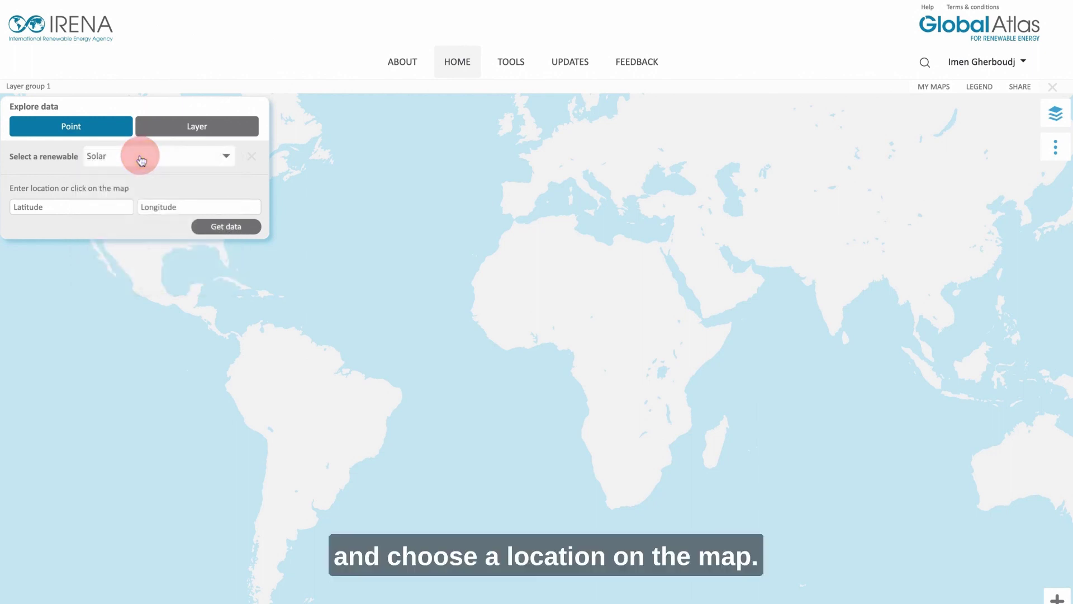
{"action": "left_click", "coordinate": [506, 253]}
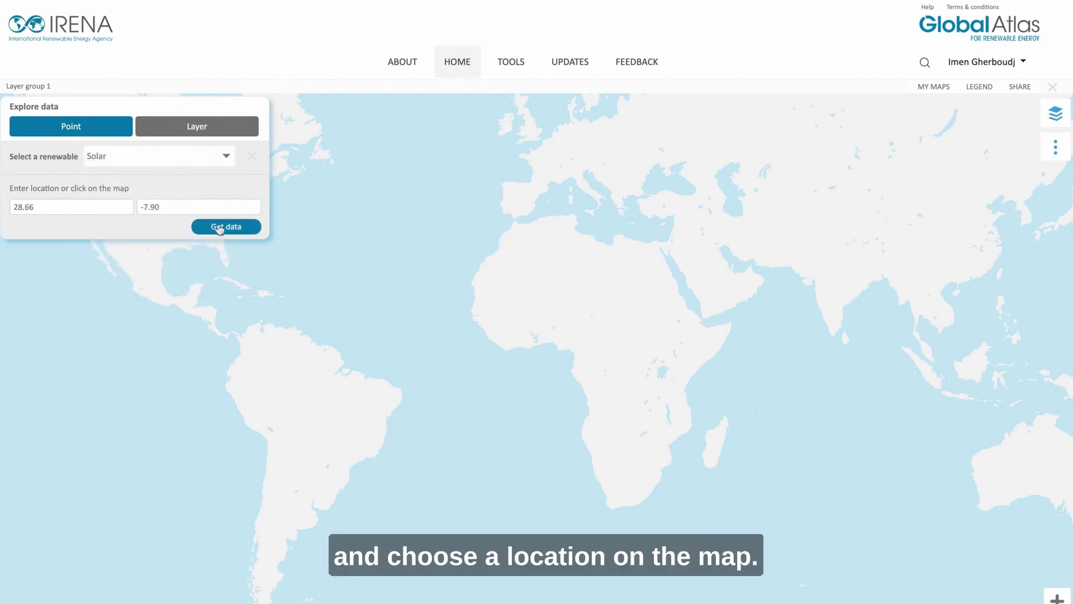
{"action": "left_click", "coordinate": [230, 227]}
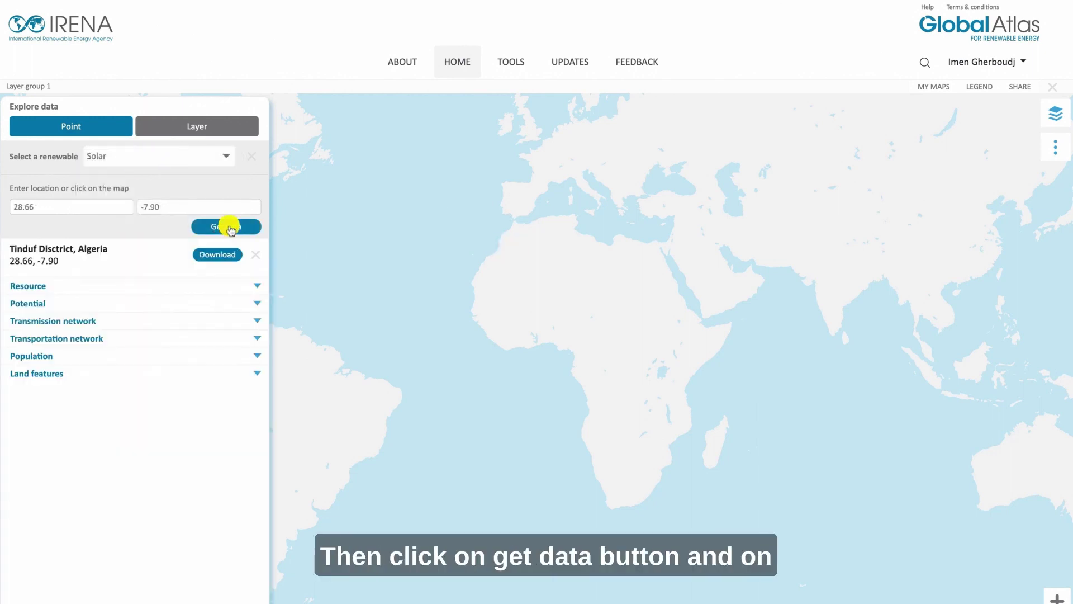
{"action": "left_click", "coordinate": [258, 286]}
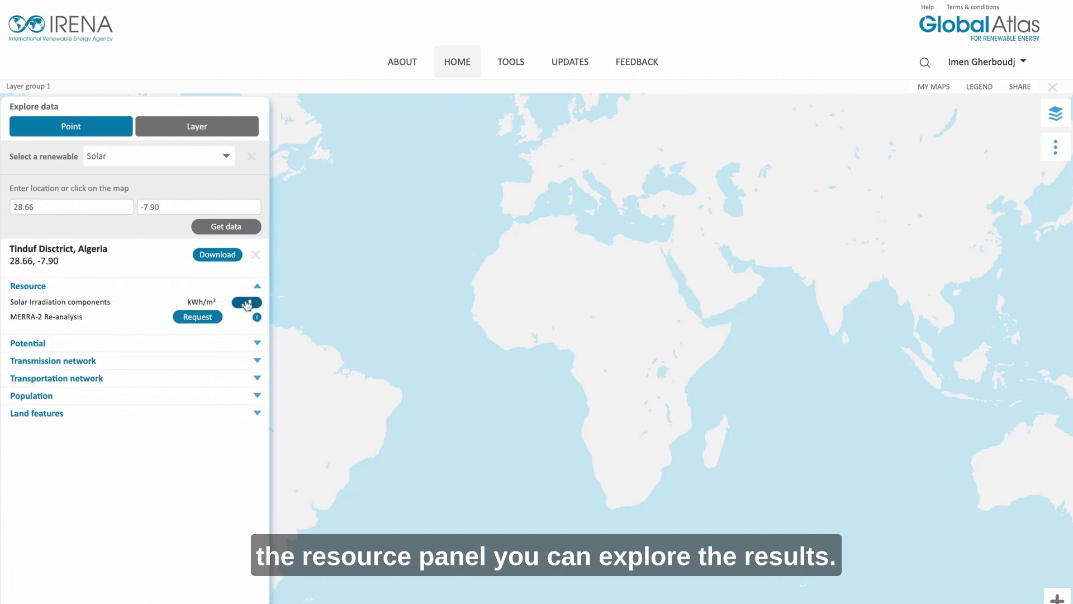
{"action": "left_click", "coordinate": [250, 303]}
{"action": "left_click", "coordinate": [337, 314]}
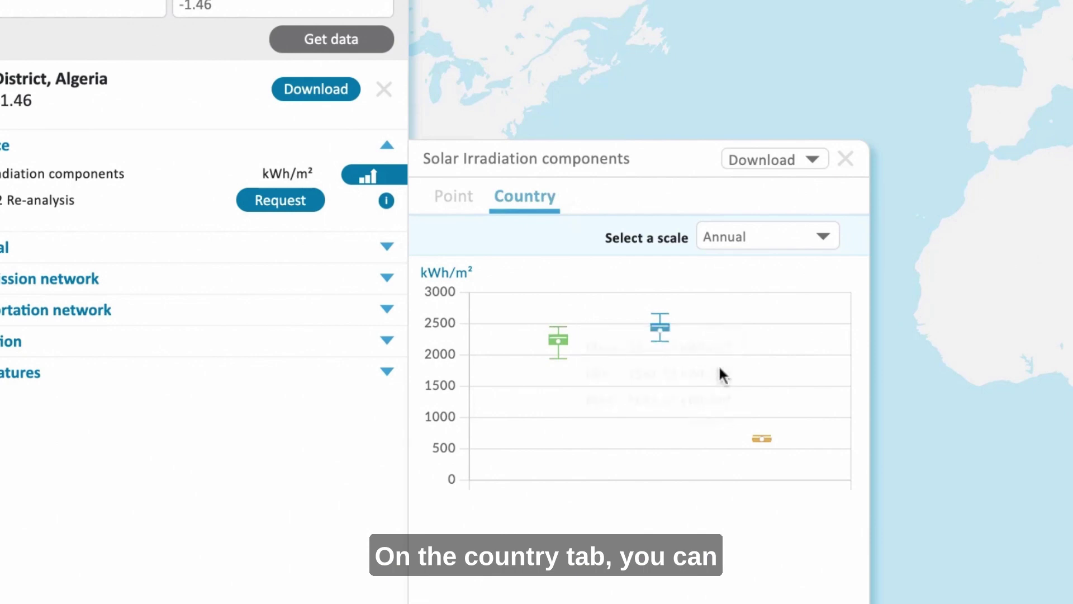
Switch the country box plots to monthly Direct Normal irradiation and check the download options
{"action": "left_click", "coordinate": [770, 241]}
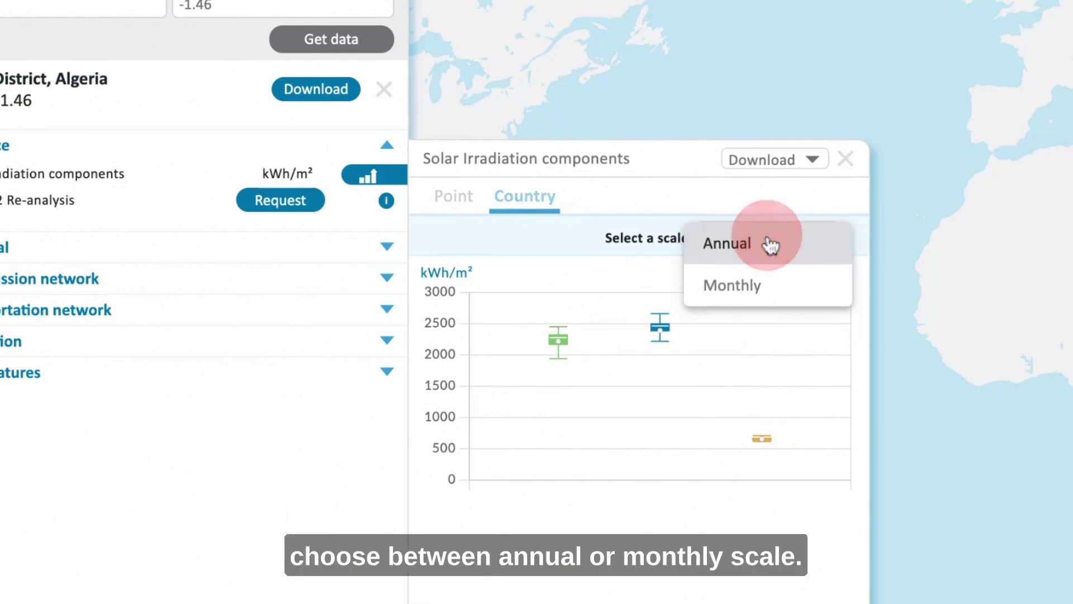
{"action": "left_click", "coordinate": [761, 287]}
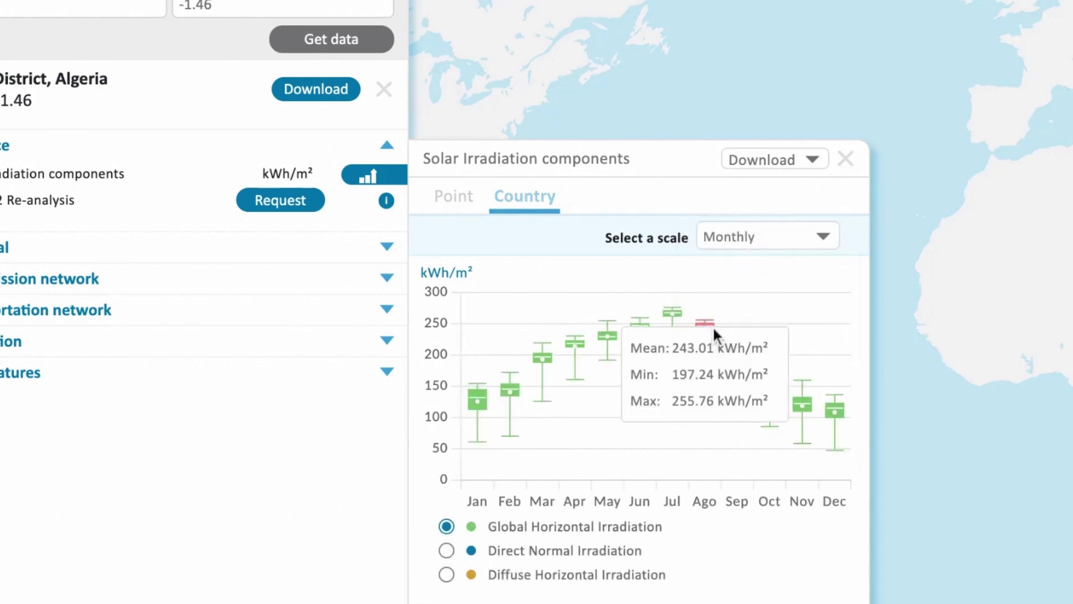
{"action": "left_click", "coordinate": [446, 550]}
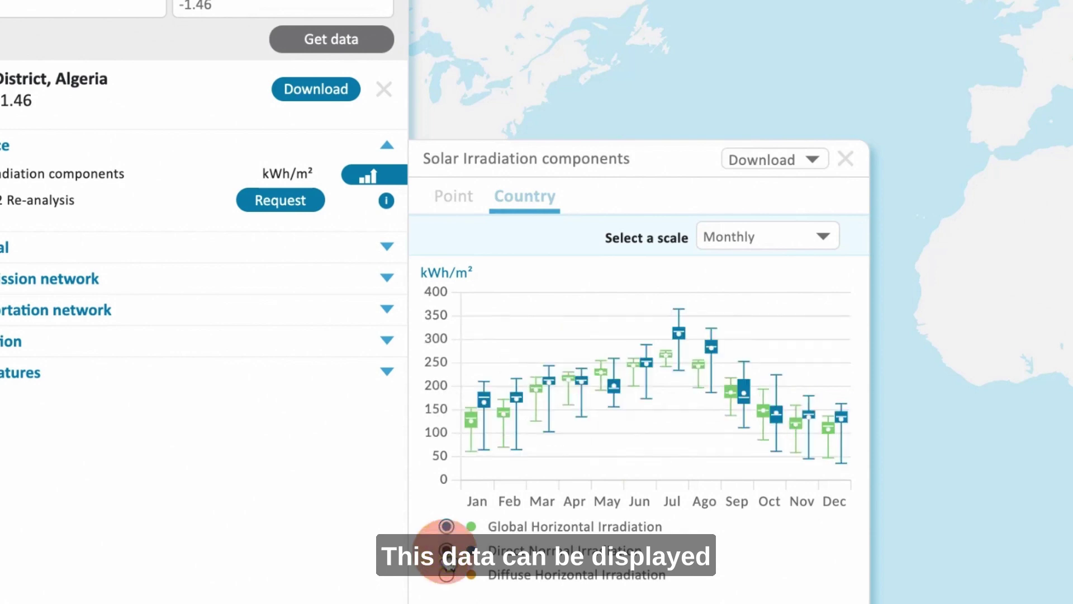
{"action": "left_click", "coordinate": [446, 526]}
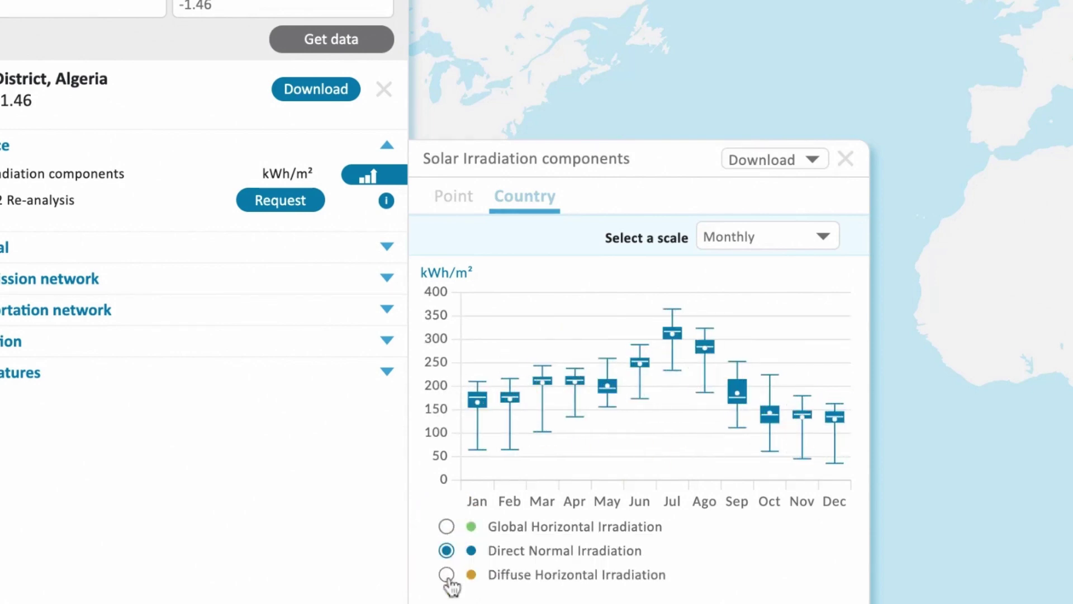
{"action": "left_click", "coordinate": [446, 575]}
{"action": "left_click", "coordinate": [446, 574]}
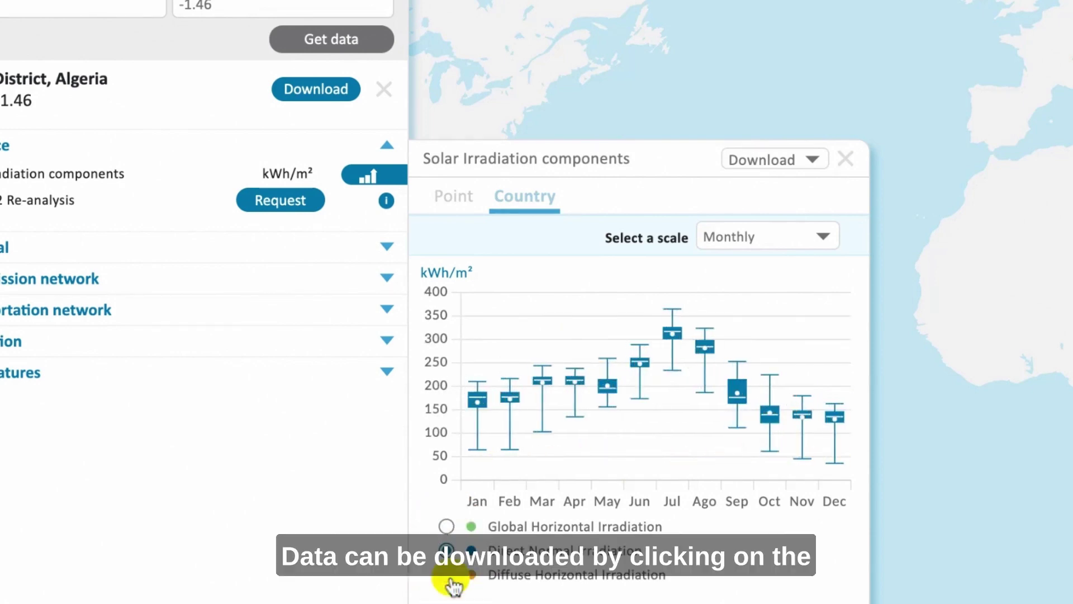
{"action": "left_click", "coordinate": [792, 163]}
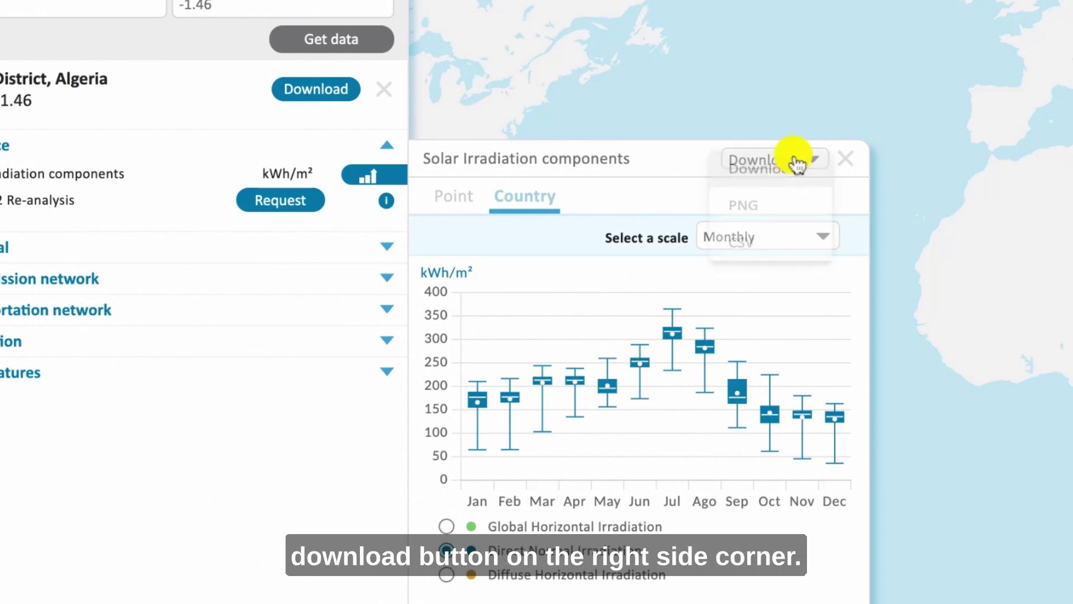
{"action": "left_click", "coordinate": [693, 158]}
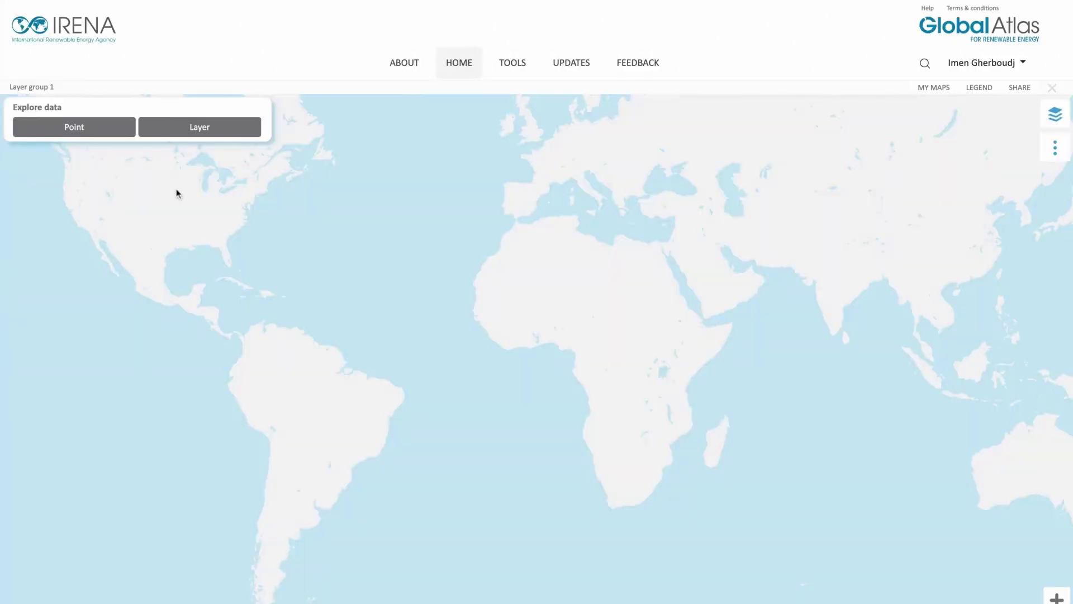
{"action": "left_click", "coordinate": [73, 130]}
{"action": "left_click", "coordinate": [105, 156]}
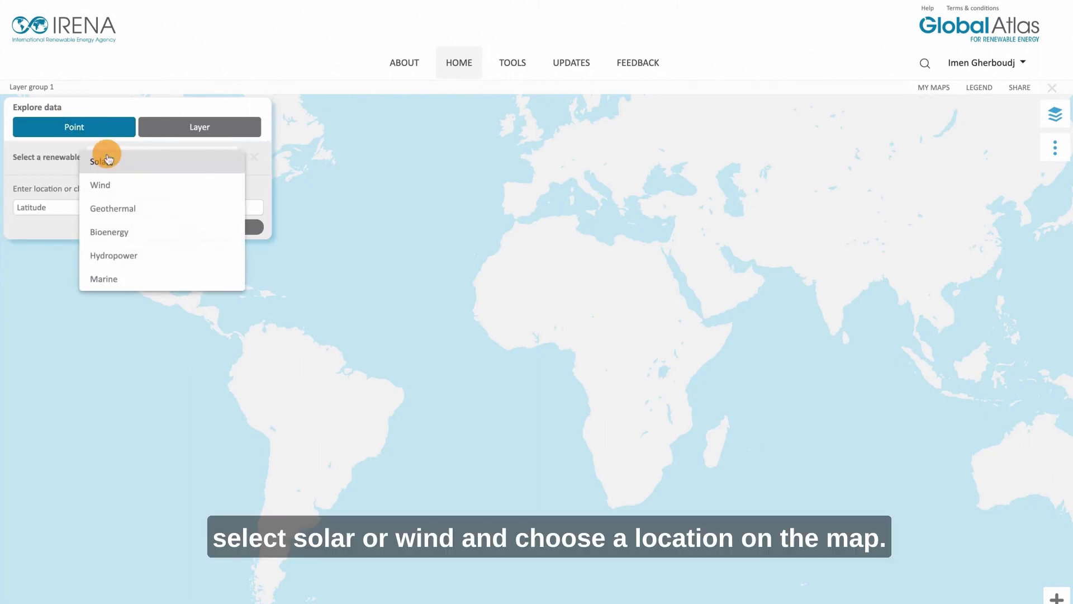
{"action": "left_click", "coordinate": [134, 162]}
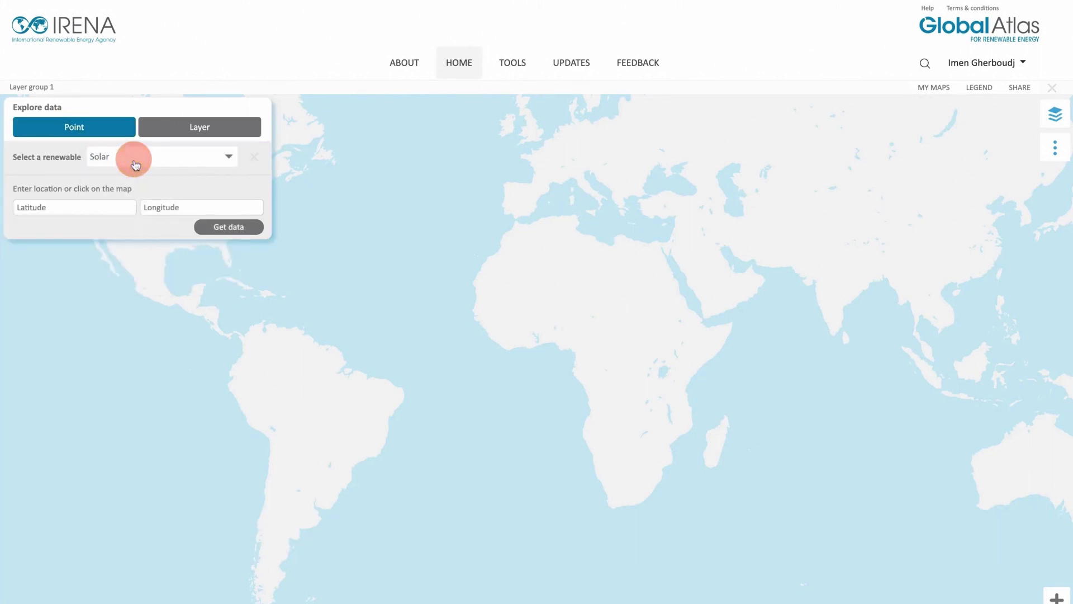
{"action": "left_click", "coordinate": [519, 265]}
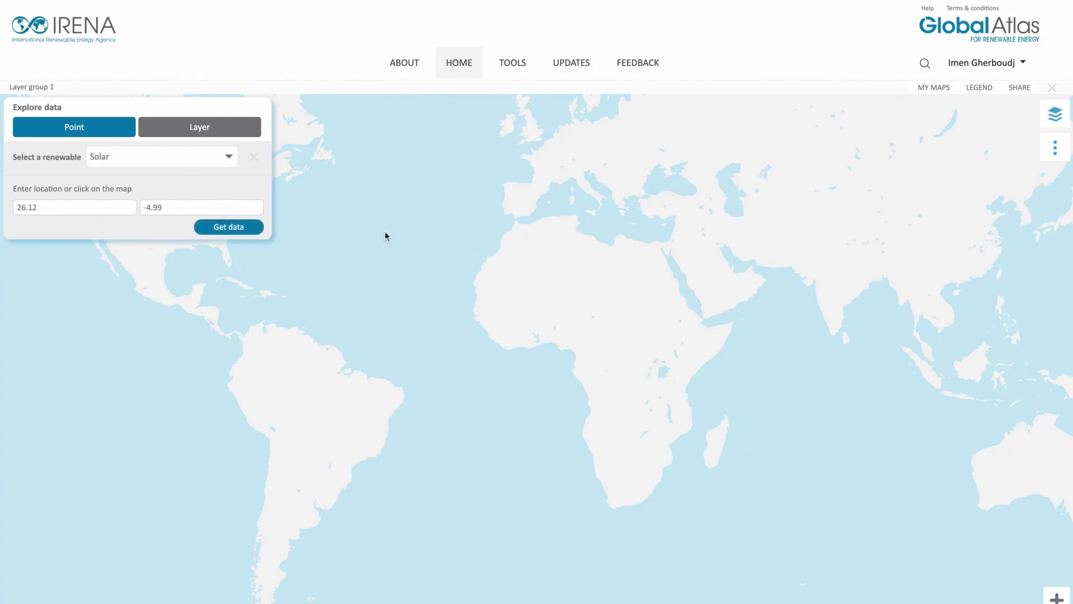
{"action": "left_click", "coordinate": [225, 227]}
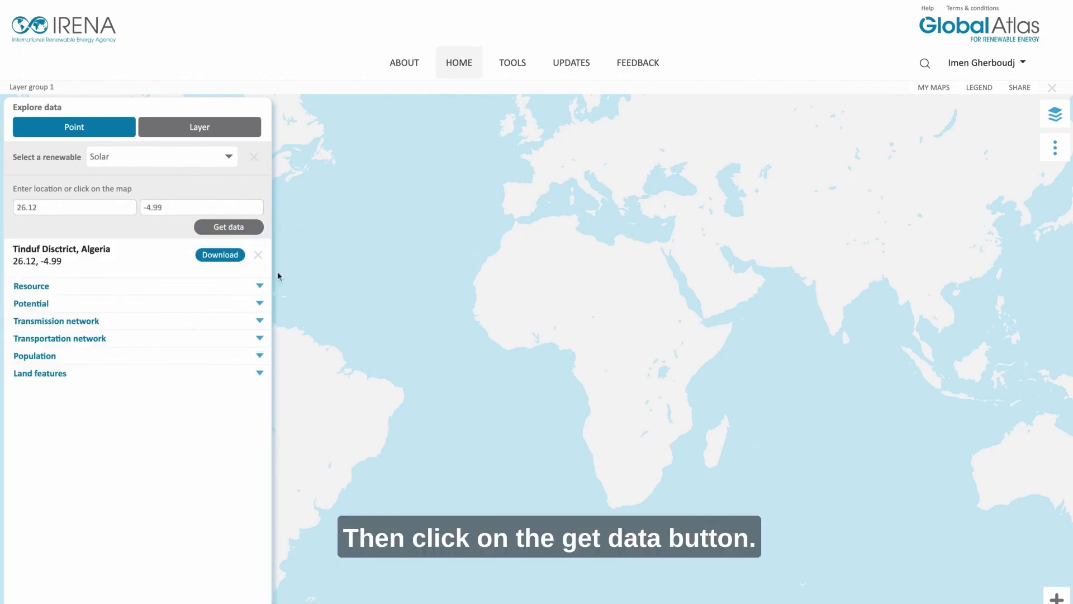
{"action": "left_click", "coordinate": [260, 286]}
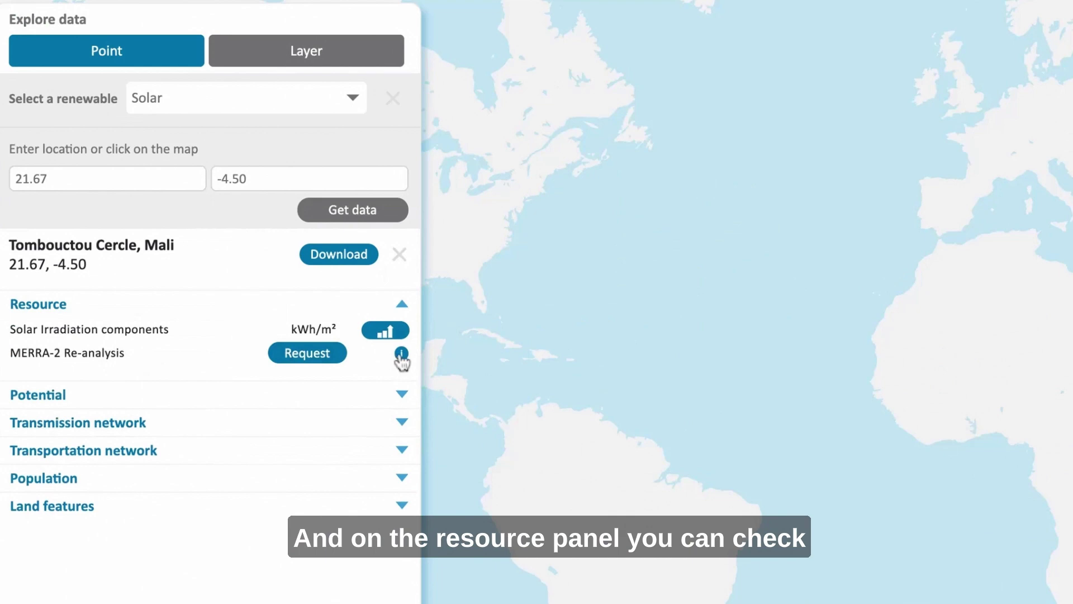
{"action": "left_click", "coordinate": [401, 355]}
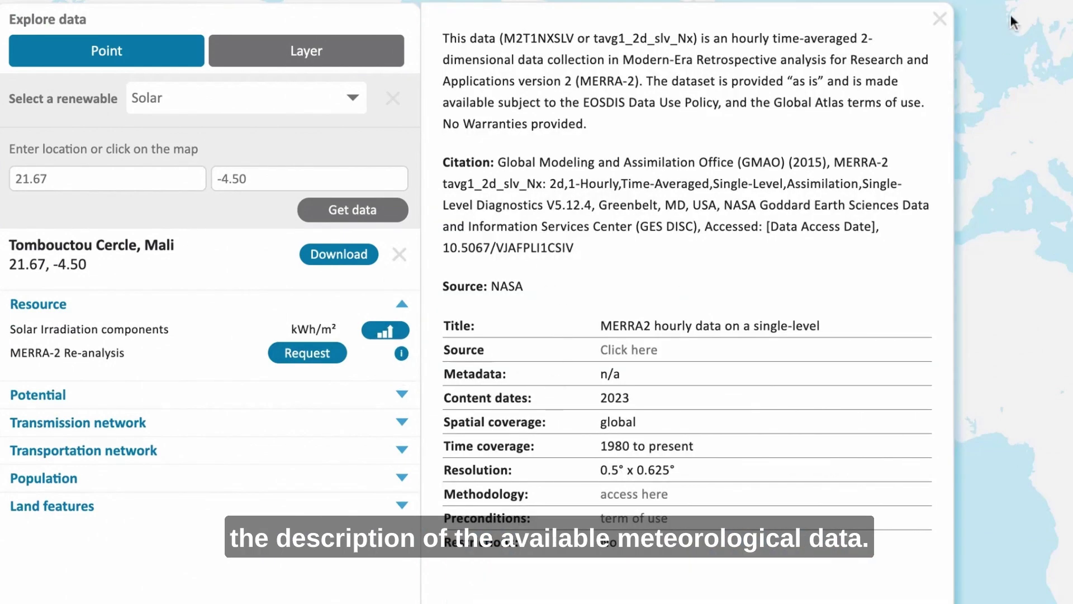
{"action": "left_click", "coordinate": [942, 23]}
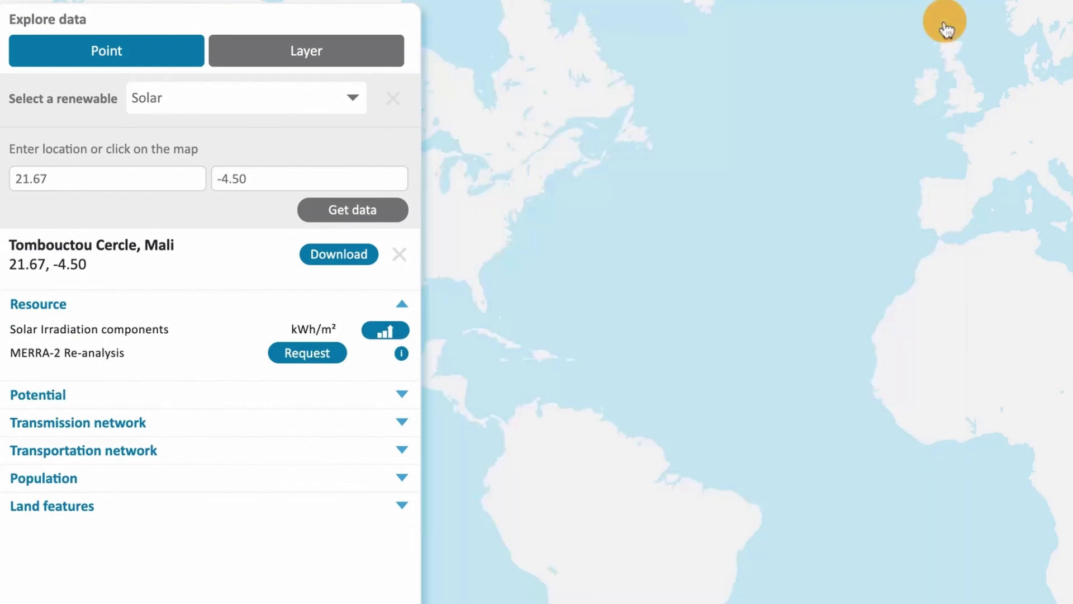
Switch the Tombouctou point data to Wind, read the ERA-5 description, and request the re-analysis data
{"action": "left_click", "coordinate": [256, 106]}
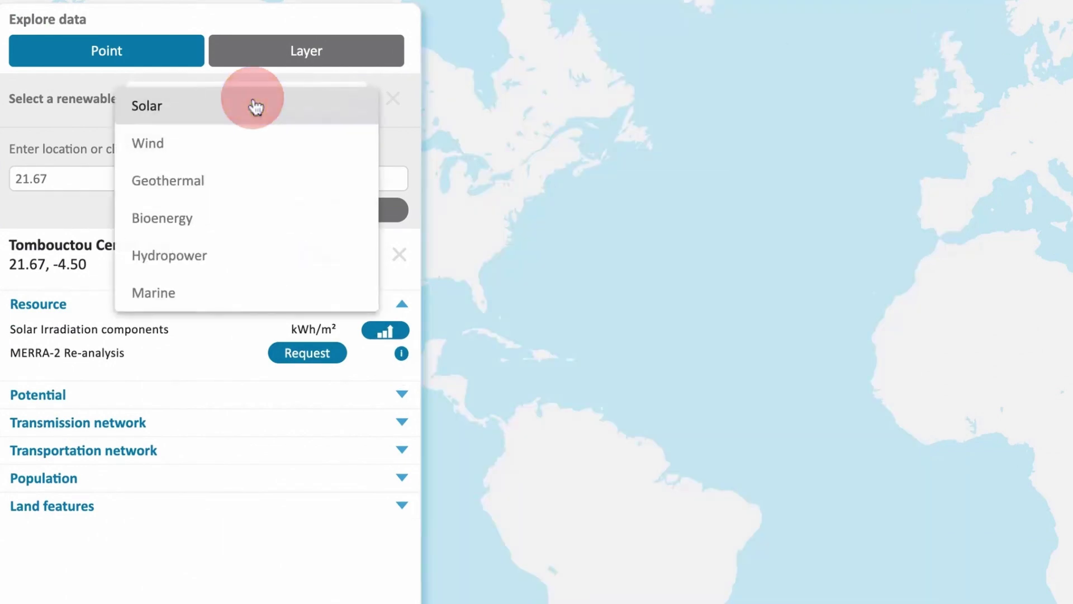
{"action": "left_click", "coordinate": [190, 154]}
{"action": "left_click", "coordinate": [402, 377]}
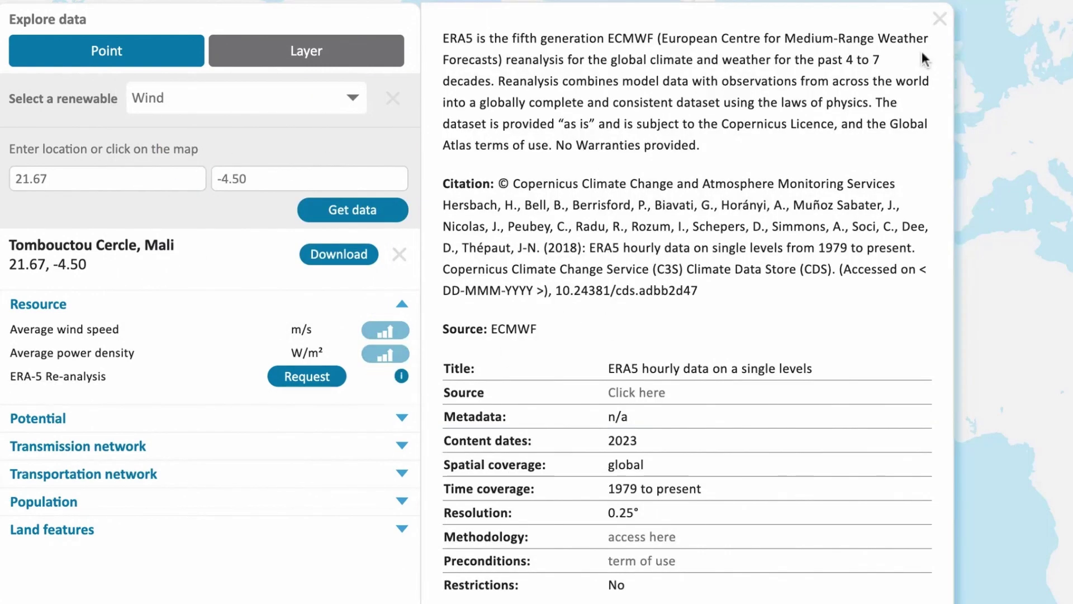
{"action": "left_click", "coordinate": [941, 20]}
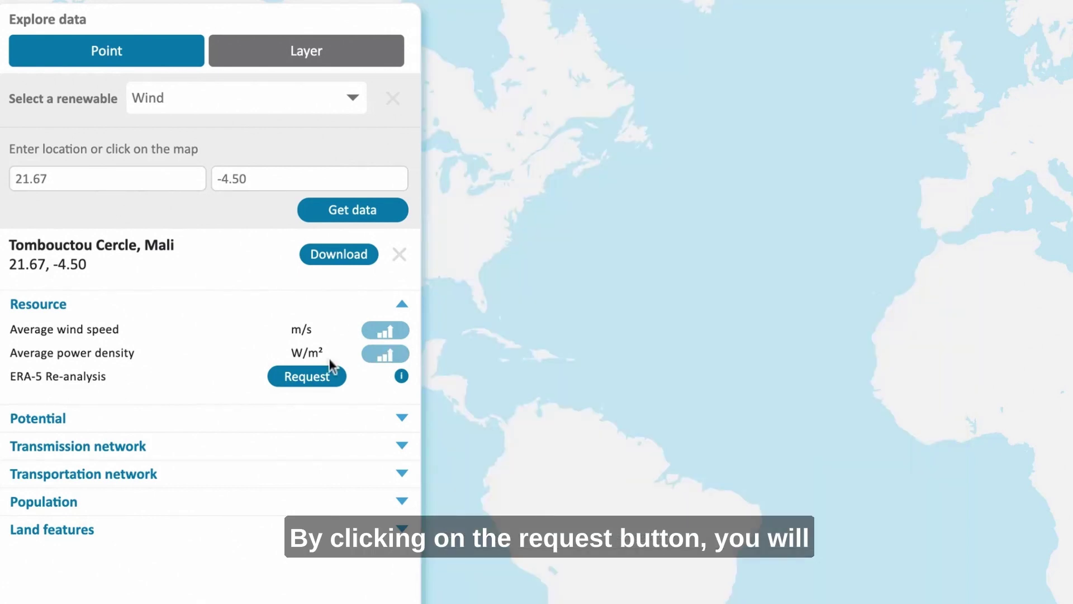
{"action": "left_click", "coordinate": [307, 380]}
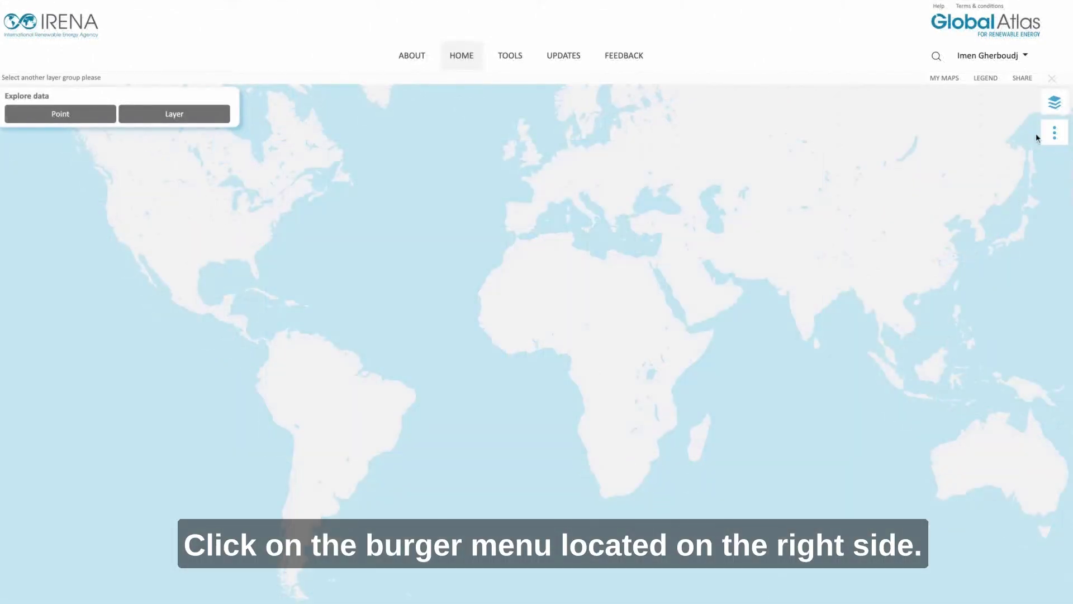
Show investment opportunity zones and load a monthly generation profile for the site at 32.43° N, 13.75° E
{"action": "left_click", "coordinate": [1058, 133]}
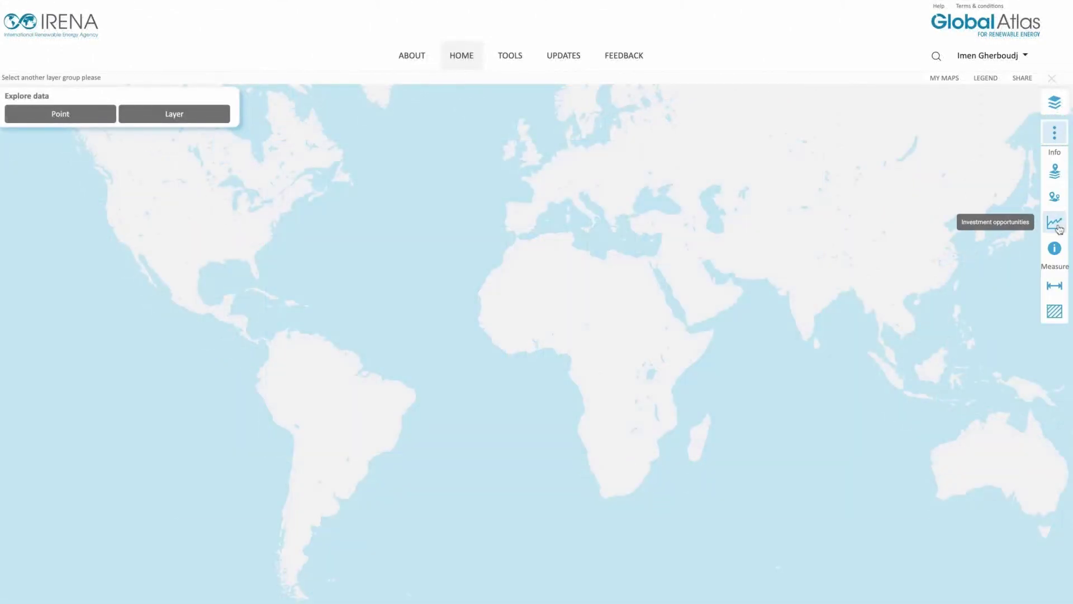
{"action": "left_click", "coordinate": [1056, 226]}
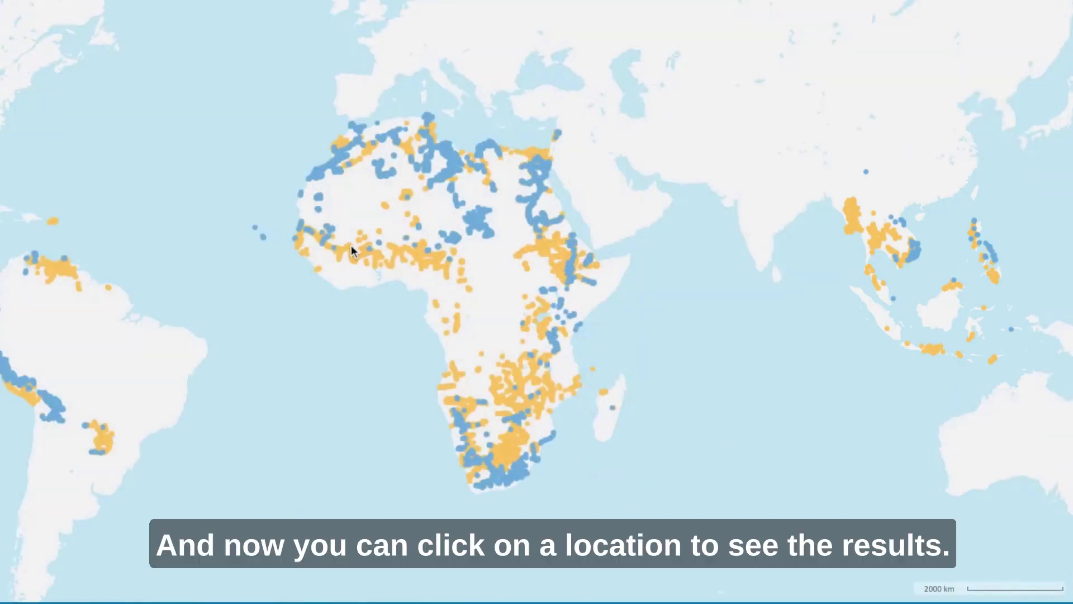
{"action": "left_click", "coordinate": [367, 152]}
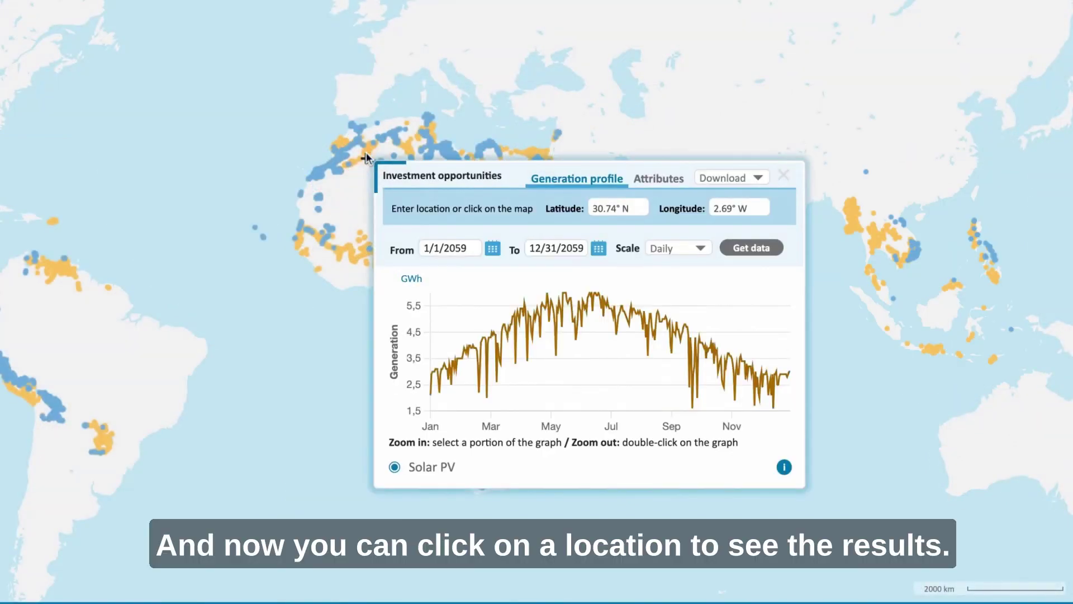
{"action": "left_click", "coordinate": [674, 253]}
{"action": "left_click", "coordinate": [677, 255]}
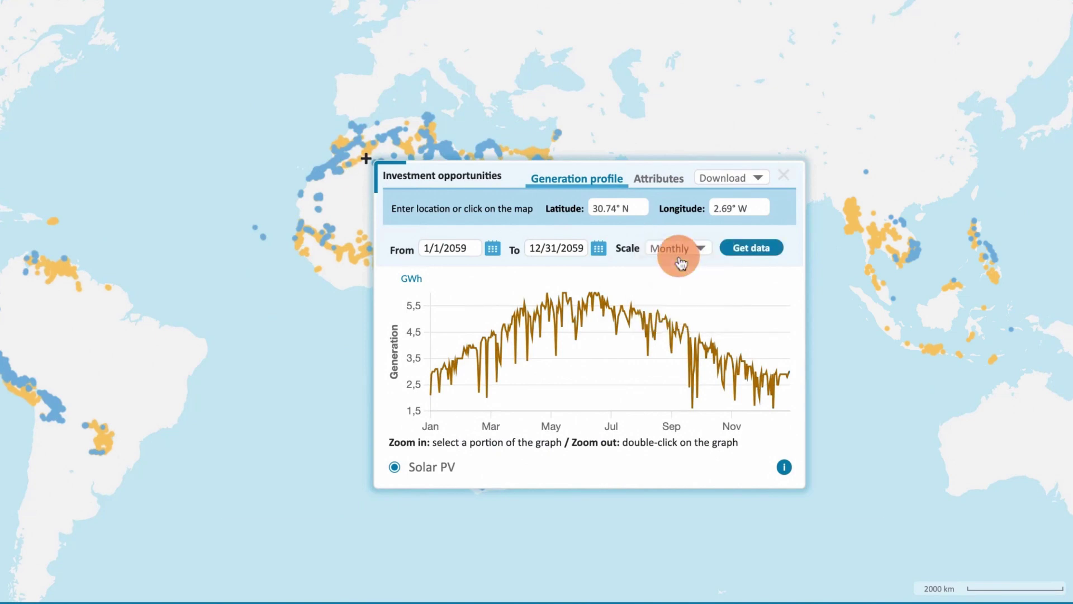
{"action": "left_click", "coordinate": [764, 251]}
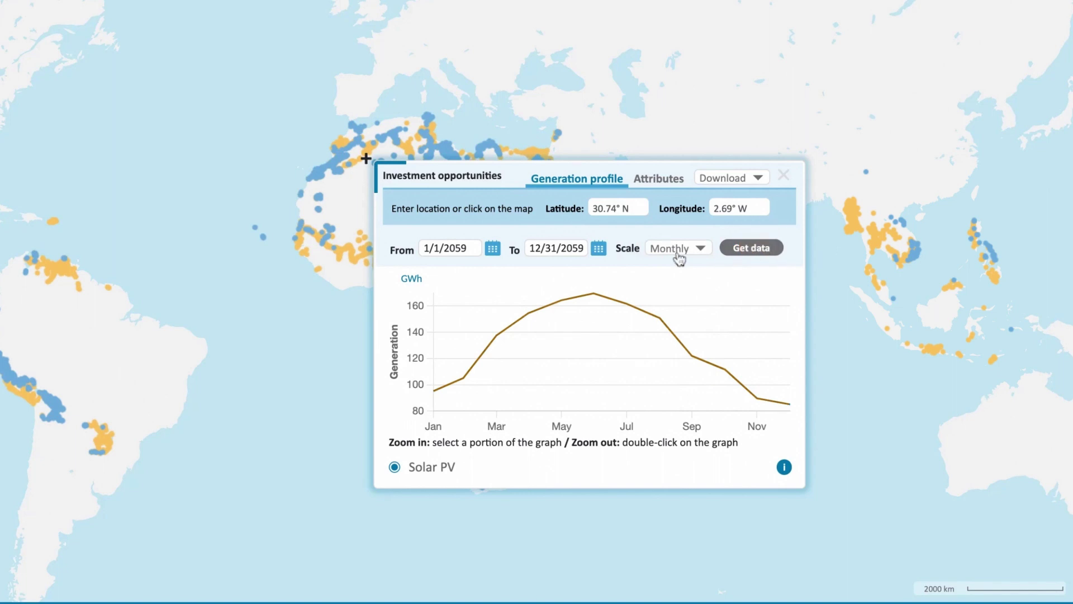
Zoom the generation chart to May–June, reset to the full year, and check the period's months
{"action": "left_click_drag", "start_coordinate": [551, 297], "coordinate": [615, 326]}
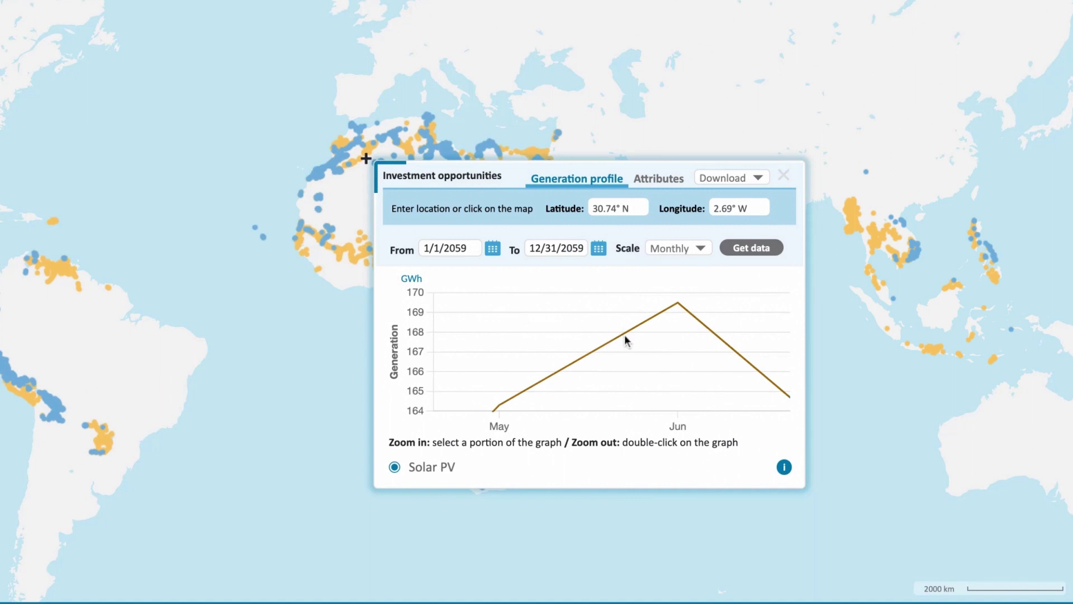
{"action": "double_click", "coordinate": [626, 339]}
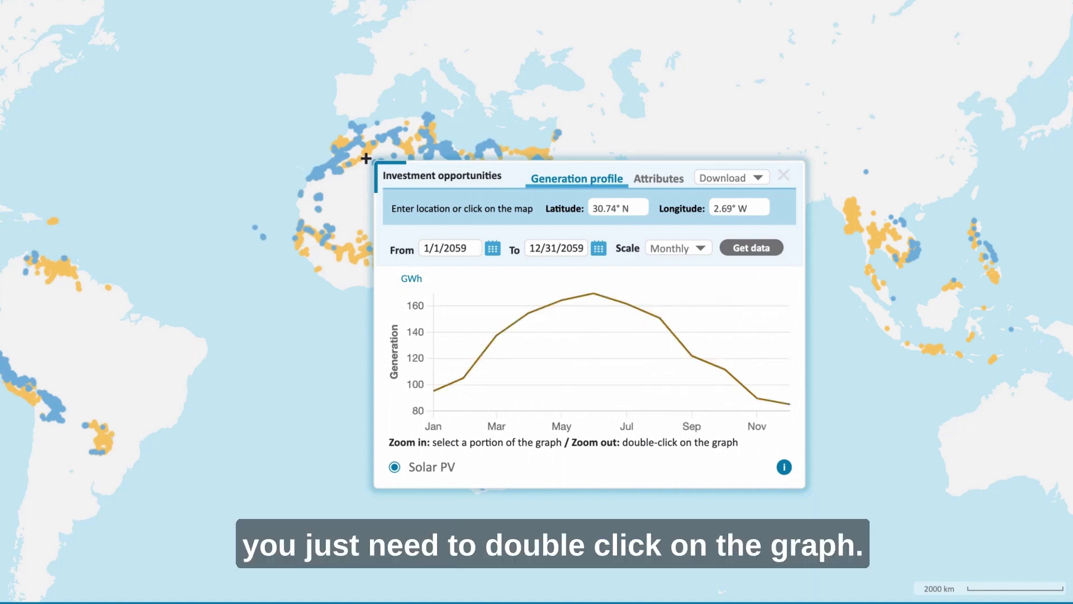
{"action": "left_click", "coordinate": [493, 249]}
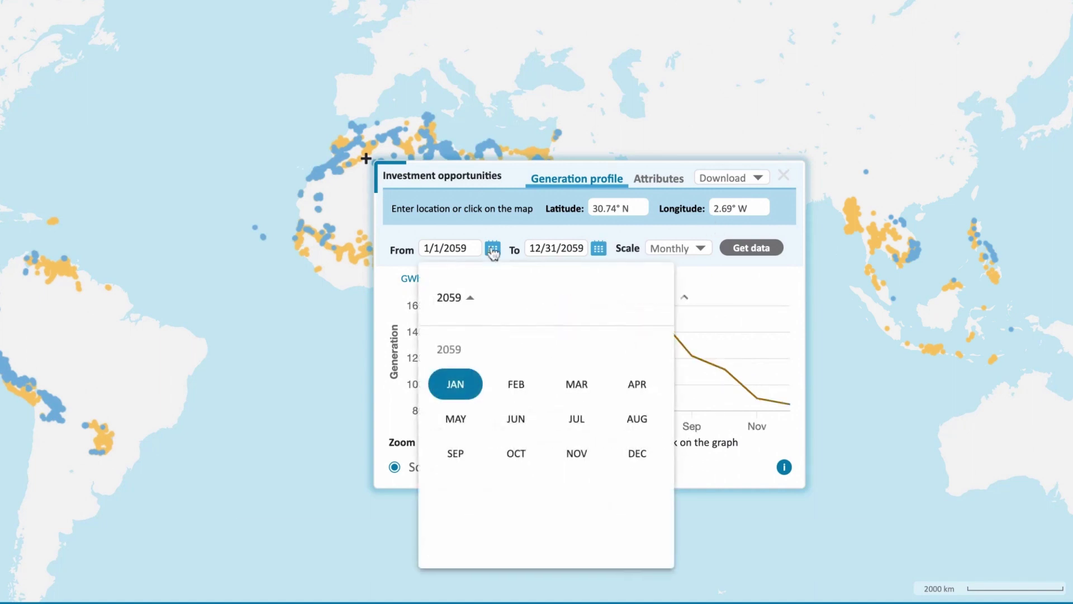
{"action": "left_click", "coordinate": [599, 249]}
{"action": "left_click", "coordinate": [599, 248]}
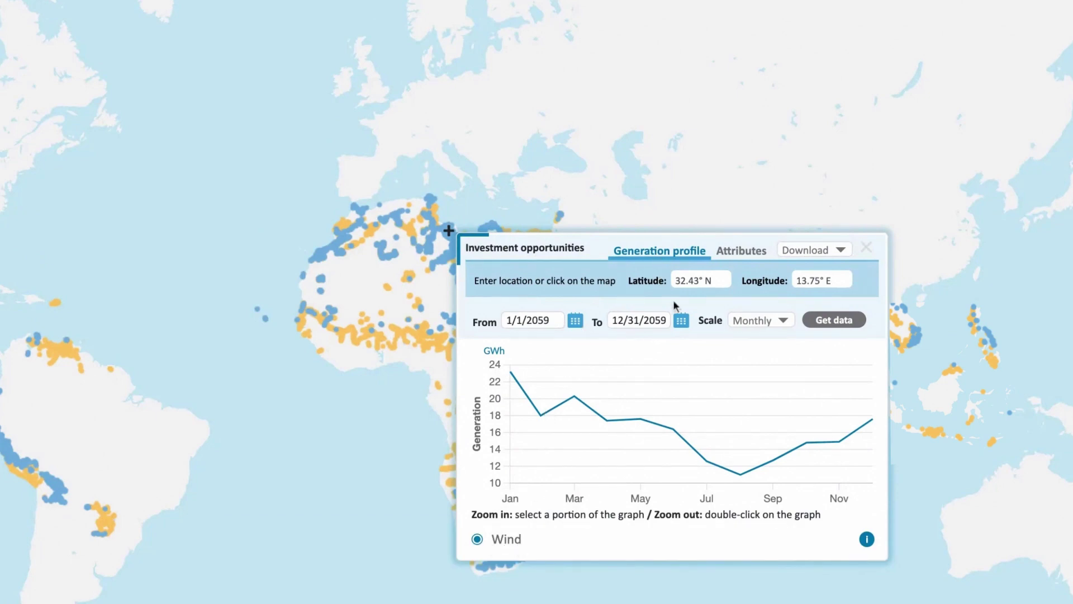
Switch the wind generation chart to an Hourly scale and reload its data
{"action": "left_click", "coordinate": [751, 320]}
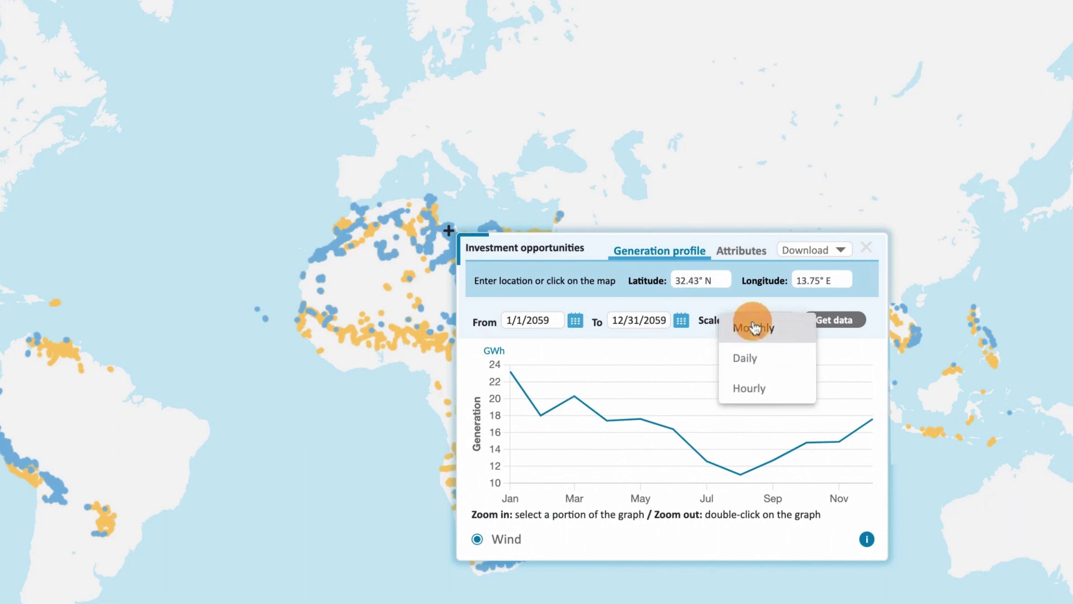
{"action": "left_click", "coordinate": [763, 390]}
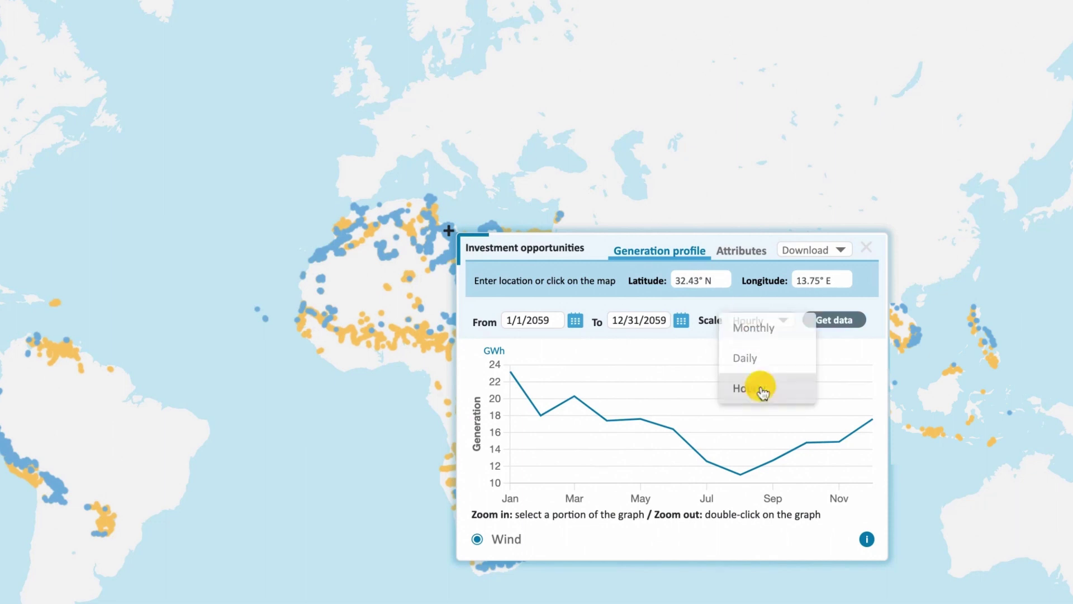
{"action": "left_click", "coordinate": [828, 320]}
Zoom the chart to May–July, reset to the full year, and check the From/To calendars
{"action": "mouse_move", "coordinate": [620, 372]}
{"action": "left_mouse_down"}
{"action": "mouse_move", "coordinate": [700, 373]}
{"action": "mouse_move", "coordinate": [690, 427]}
{"action": "left_mouse_up"}
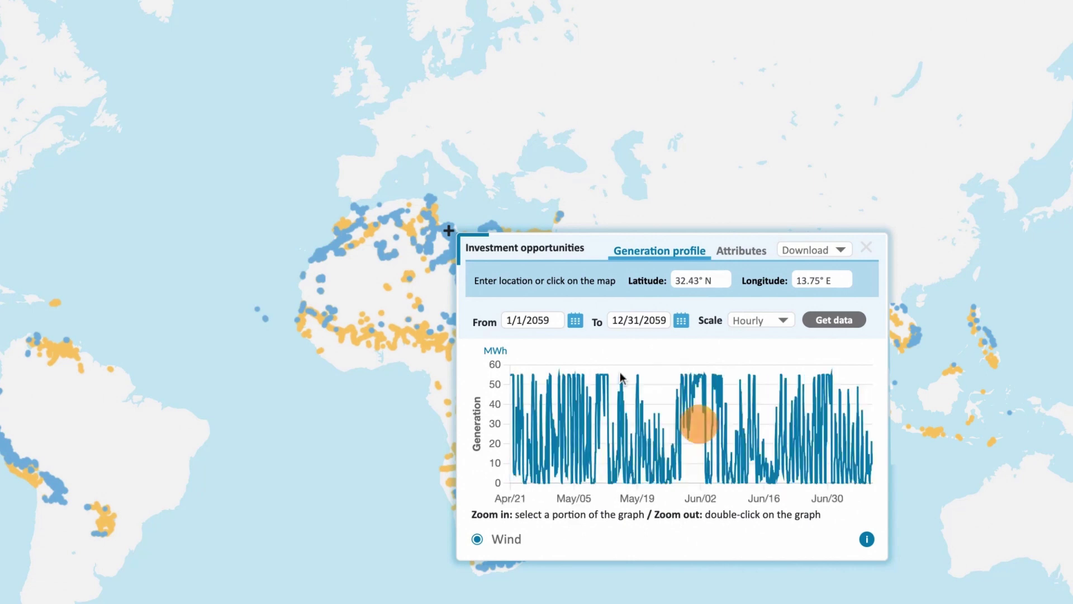
{"action": "double_click", "coordinate": [686, 407]}
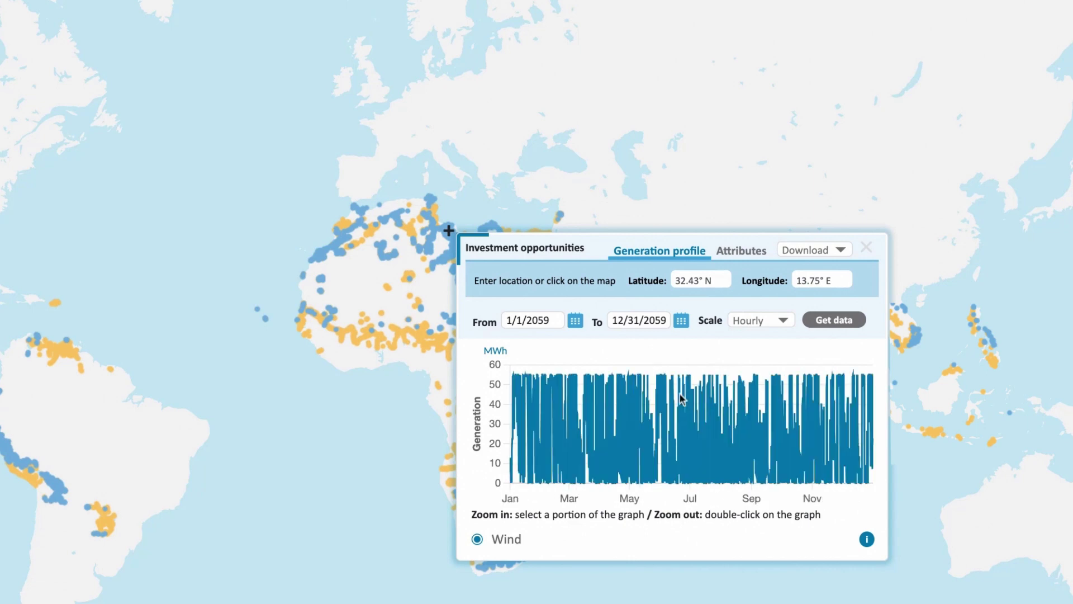
{"action": "left_click", "coordinate": [576, 324]}
{"action": "left_click", "coordinate": [575, 323]}
{"action": "left_click", "coordinate": [689, 325]}
{"action": "left_click", "coordinate": [688, 326]}
{"action": "left_click", "coordinate": [741, 253]}
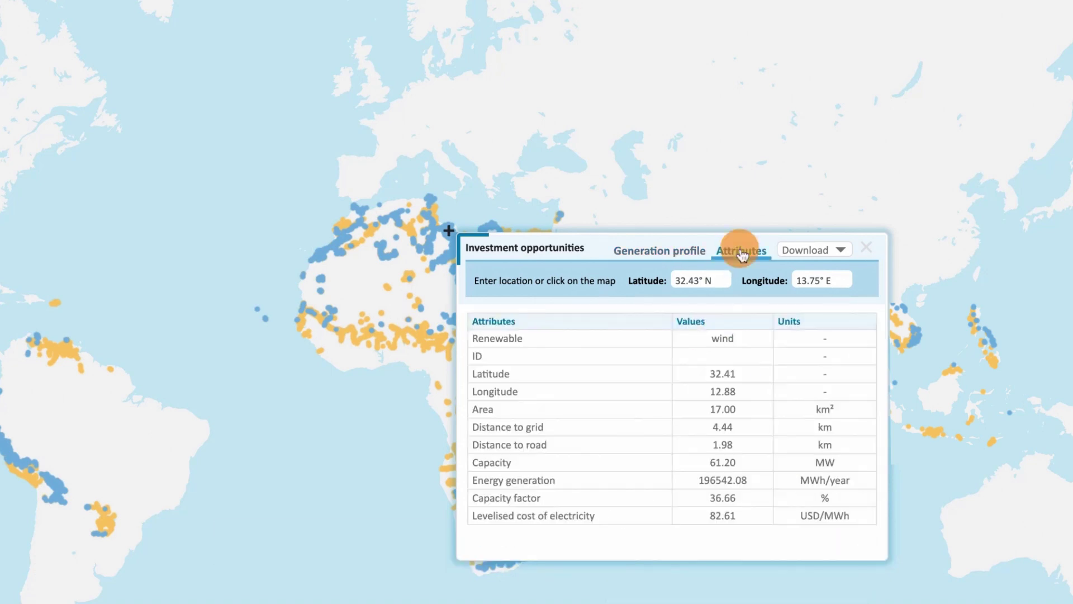
{"action": "left_click", "coordinate": [683, 256]}
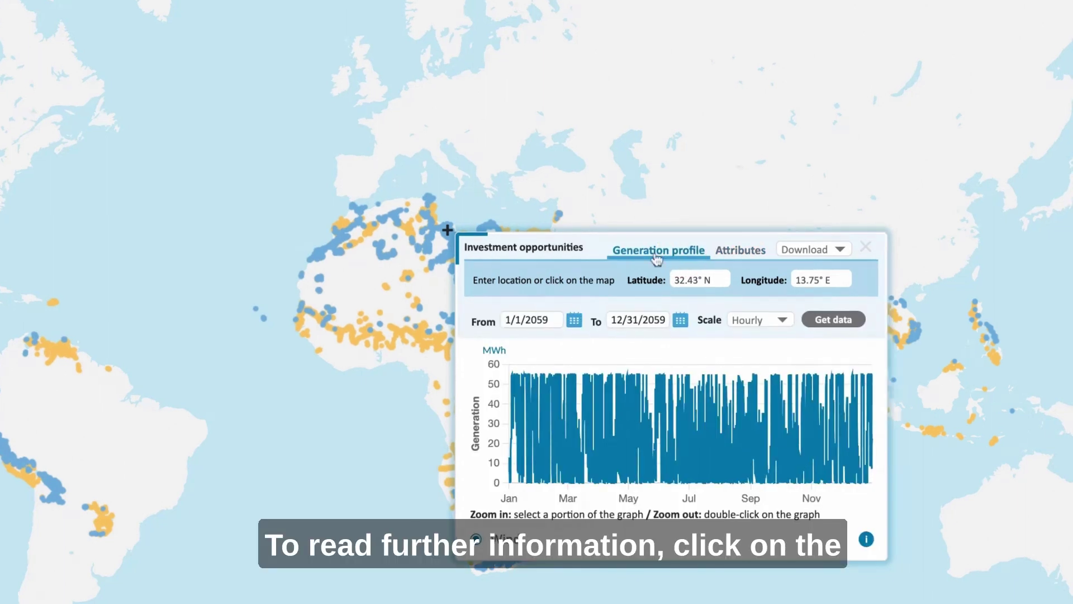
{"action": "left_click", "coordinate": [867, 540]}
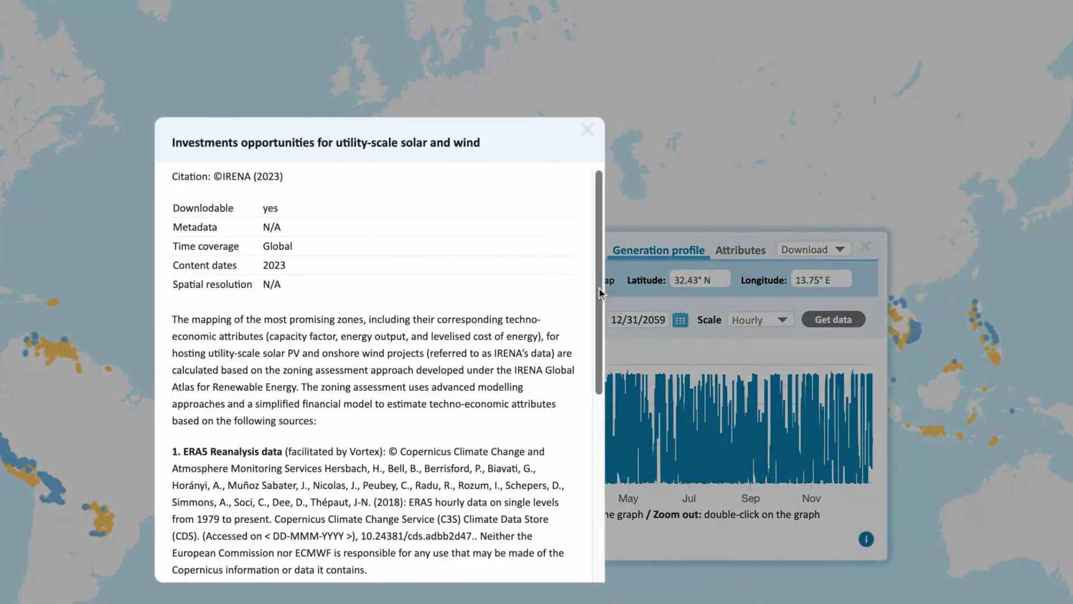
{"action": "scroll", "coordinate": [598, 288], "scroll_direction": "down", "scroll_amount": 6}
{"action": "scroll", "coordinate": [599, 287], "scroll_direction": "up", "scroll_amount": 6}
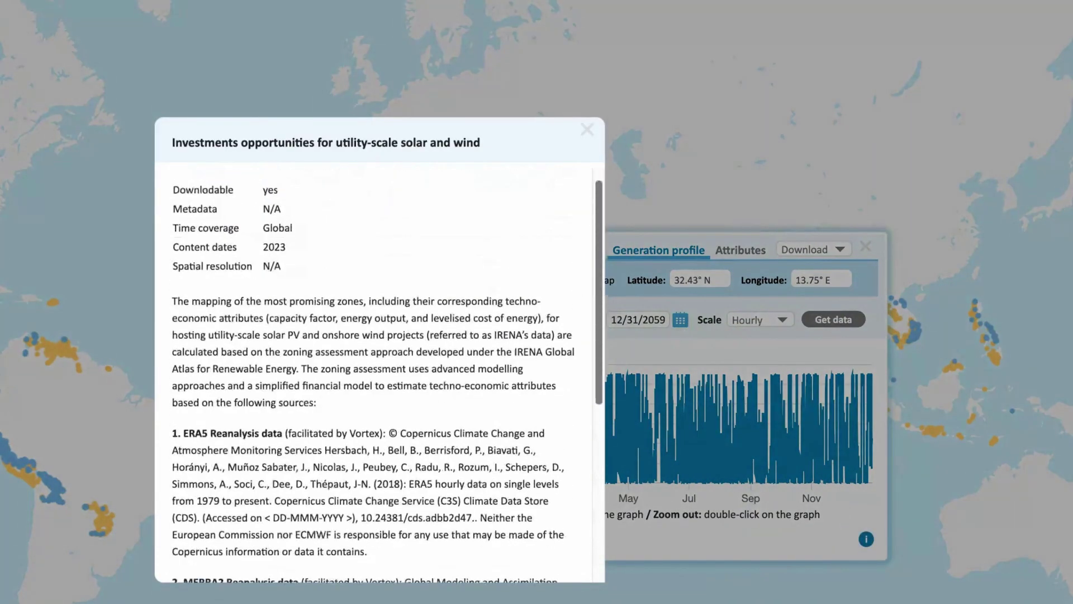
{"action": "scroll", "coordinate": [599, 287], "scroll_direction": "up", "scroll_amount": 1}
{"action": "left_click", "coordinate": [586, 130]}
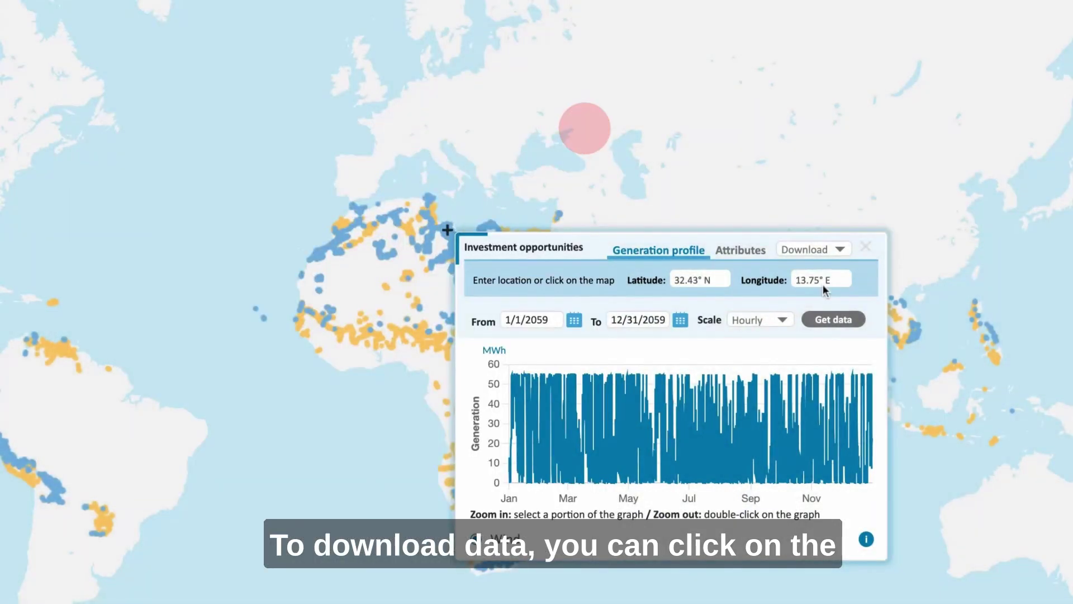